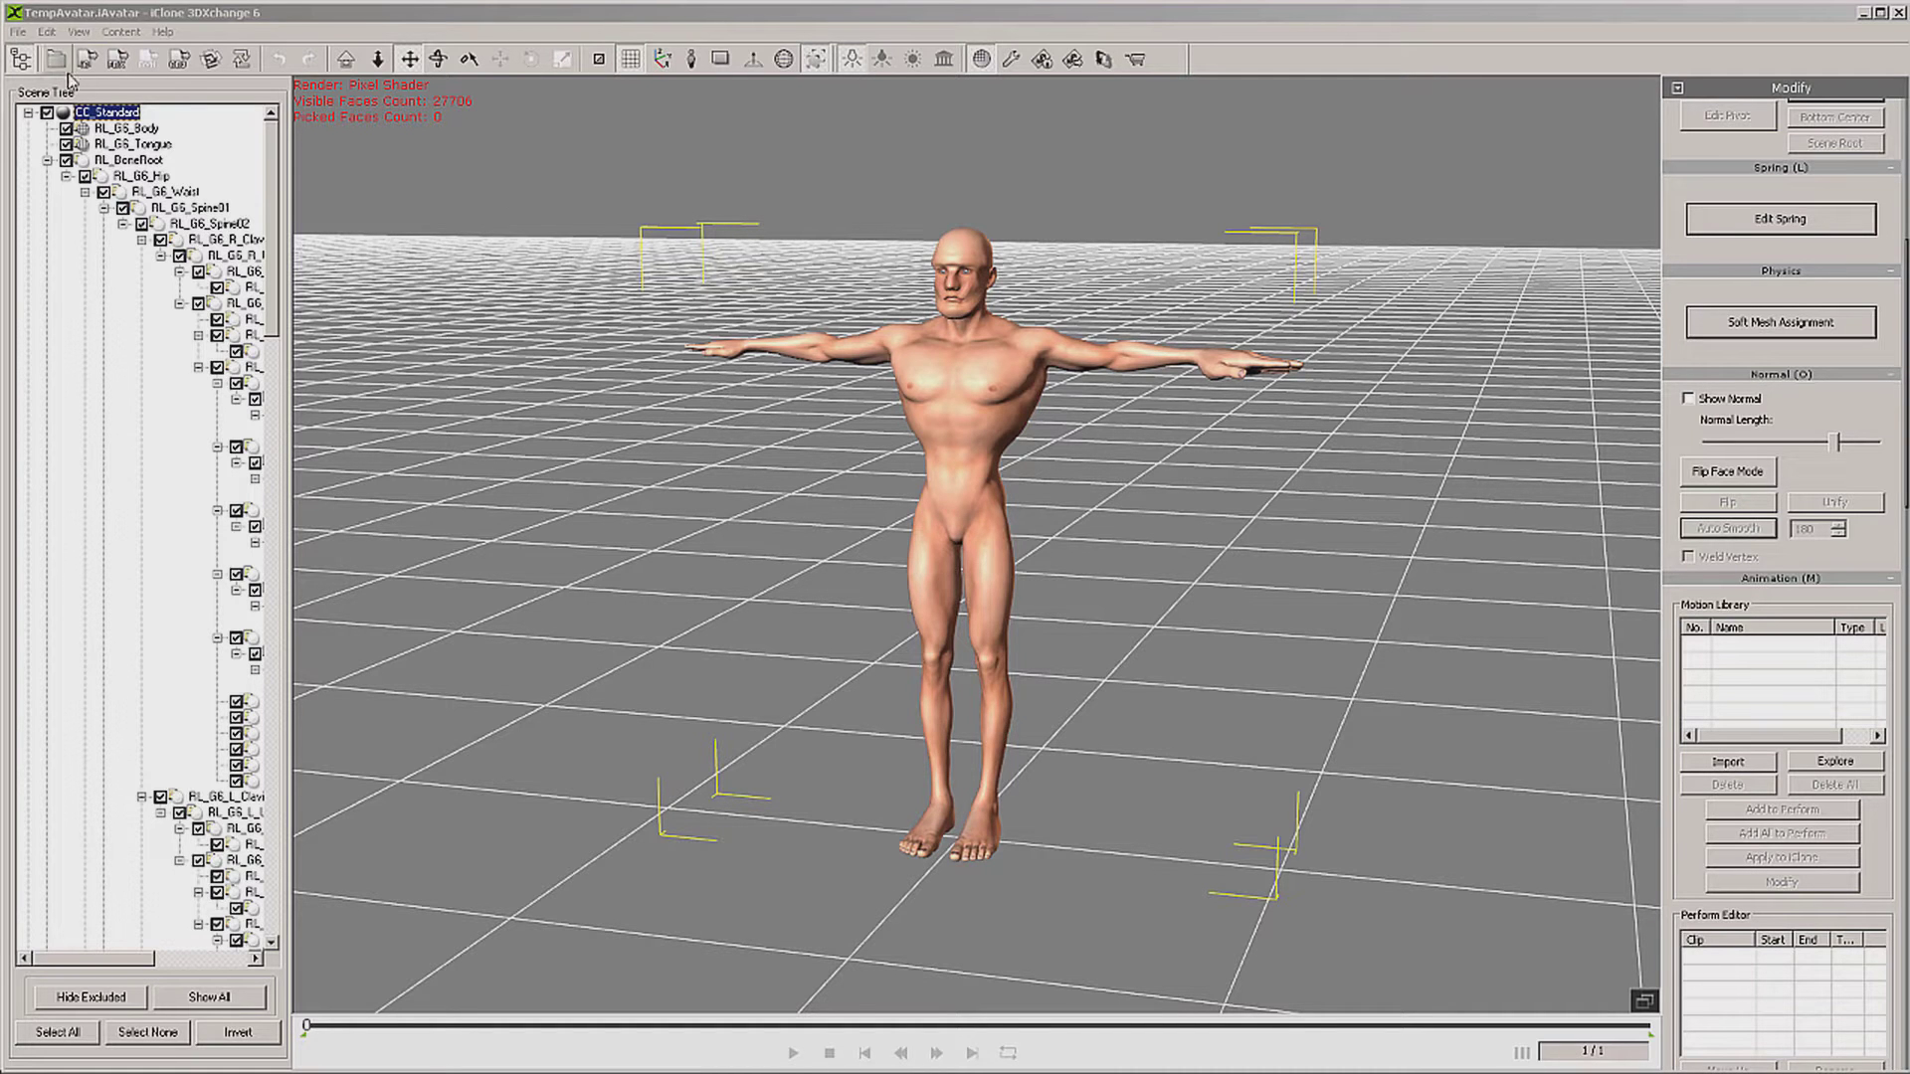
# Step: Open mohawk.OBJ and auto-smooth all three of its mesh groups at 180
pyautogui.click(57, 59)
pyautogui.doubleClick(1030, 465)
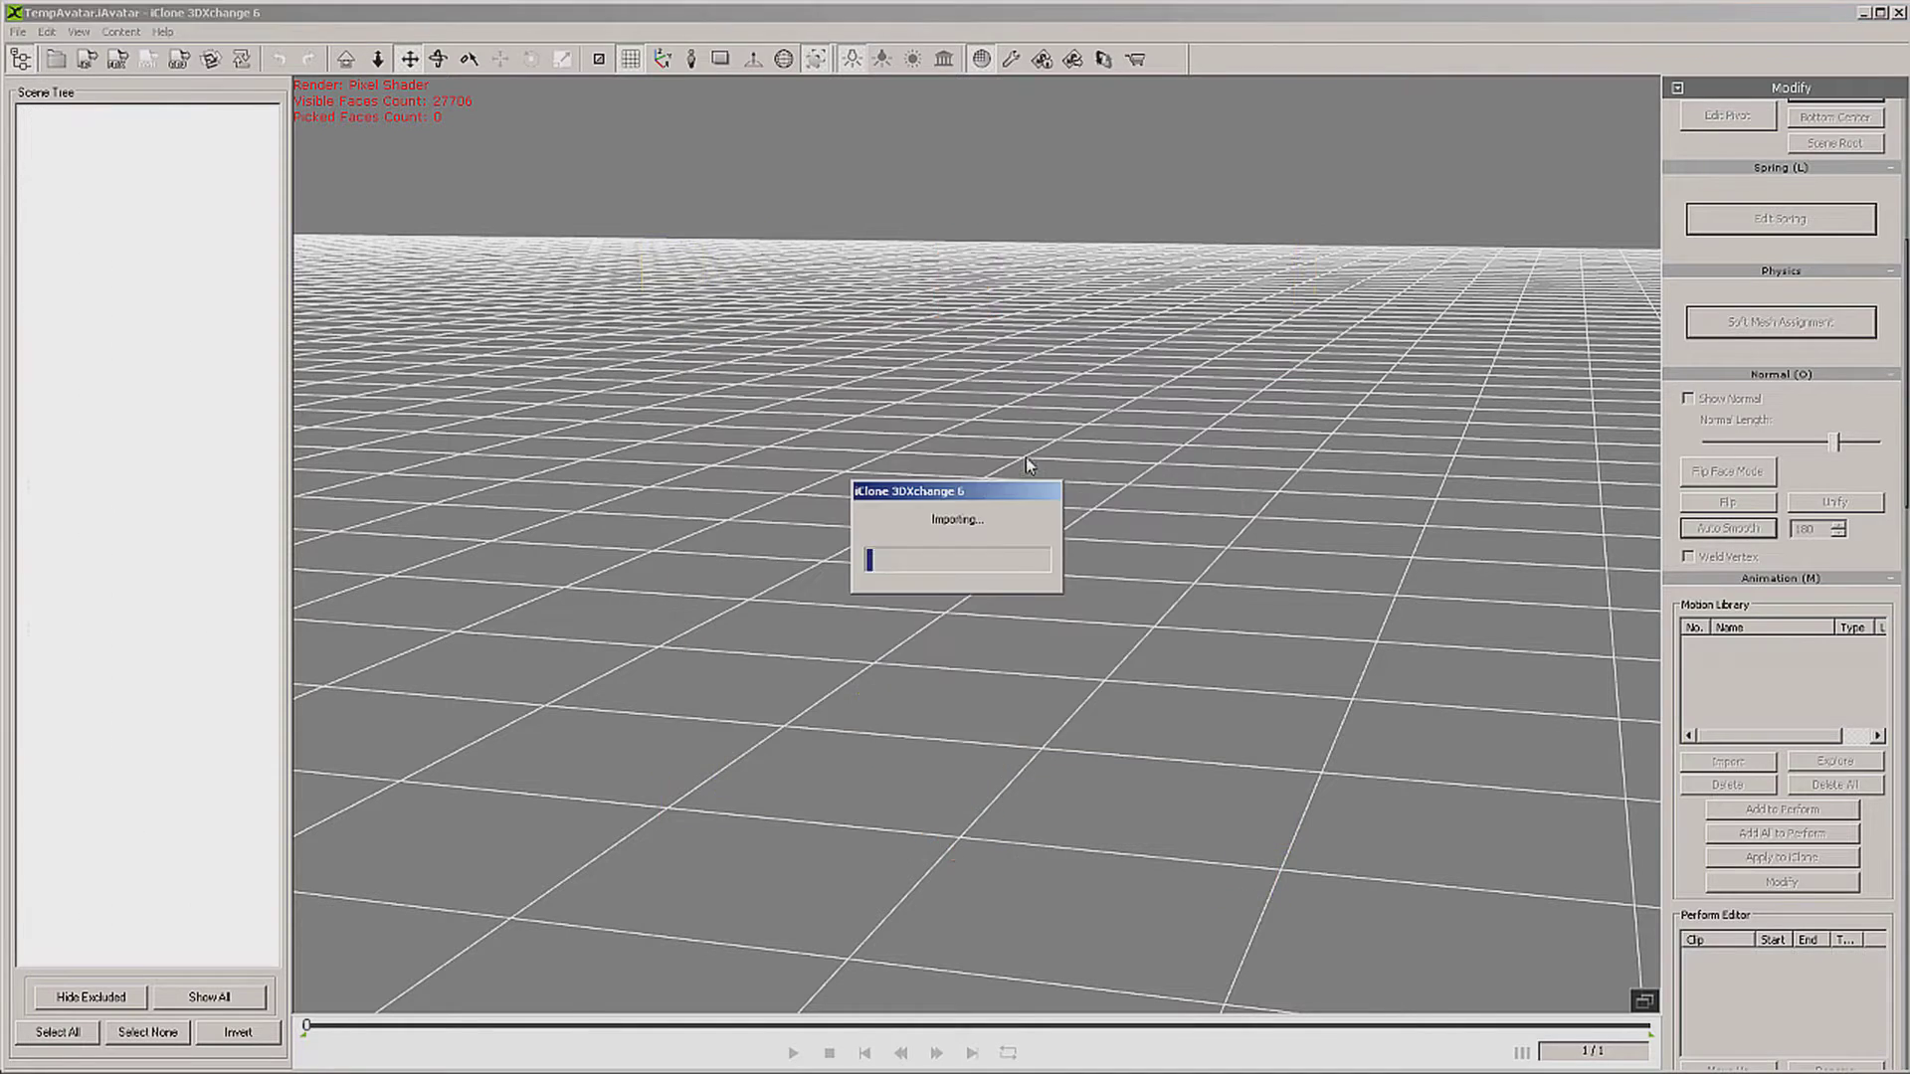
pyautogui.click(118, 128)
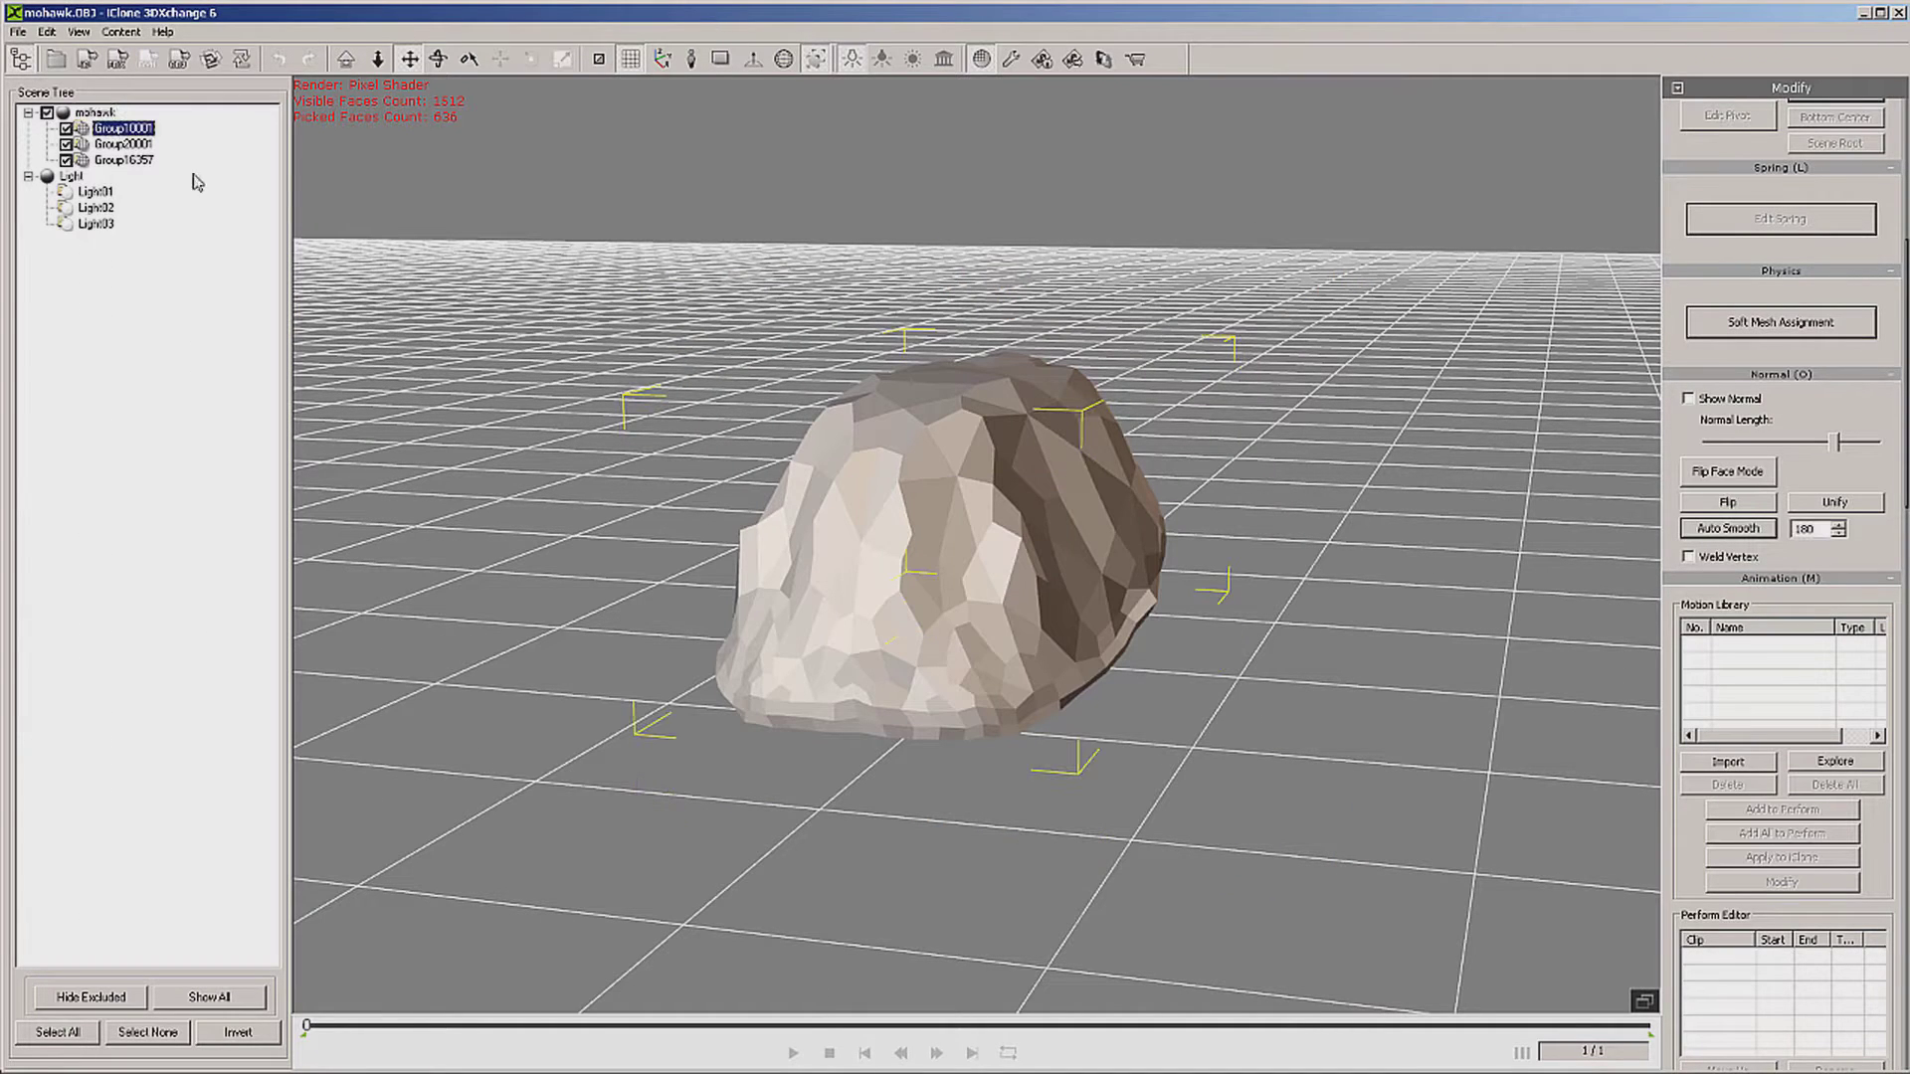
pyautogui.keyDown('shift'); pyautogui.click(145, 160); pyautogui.keyUp('shift')
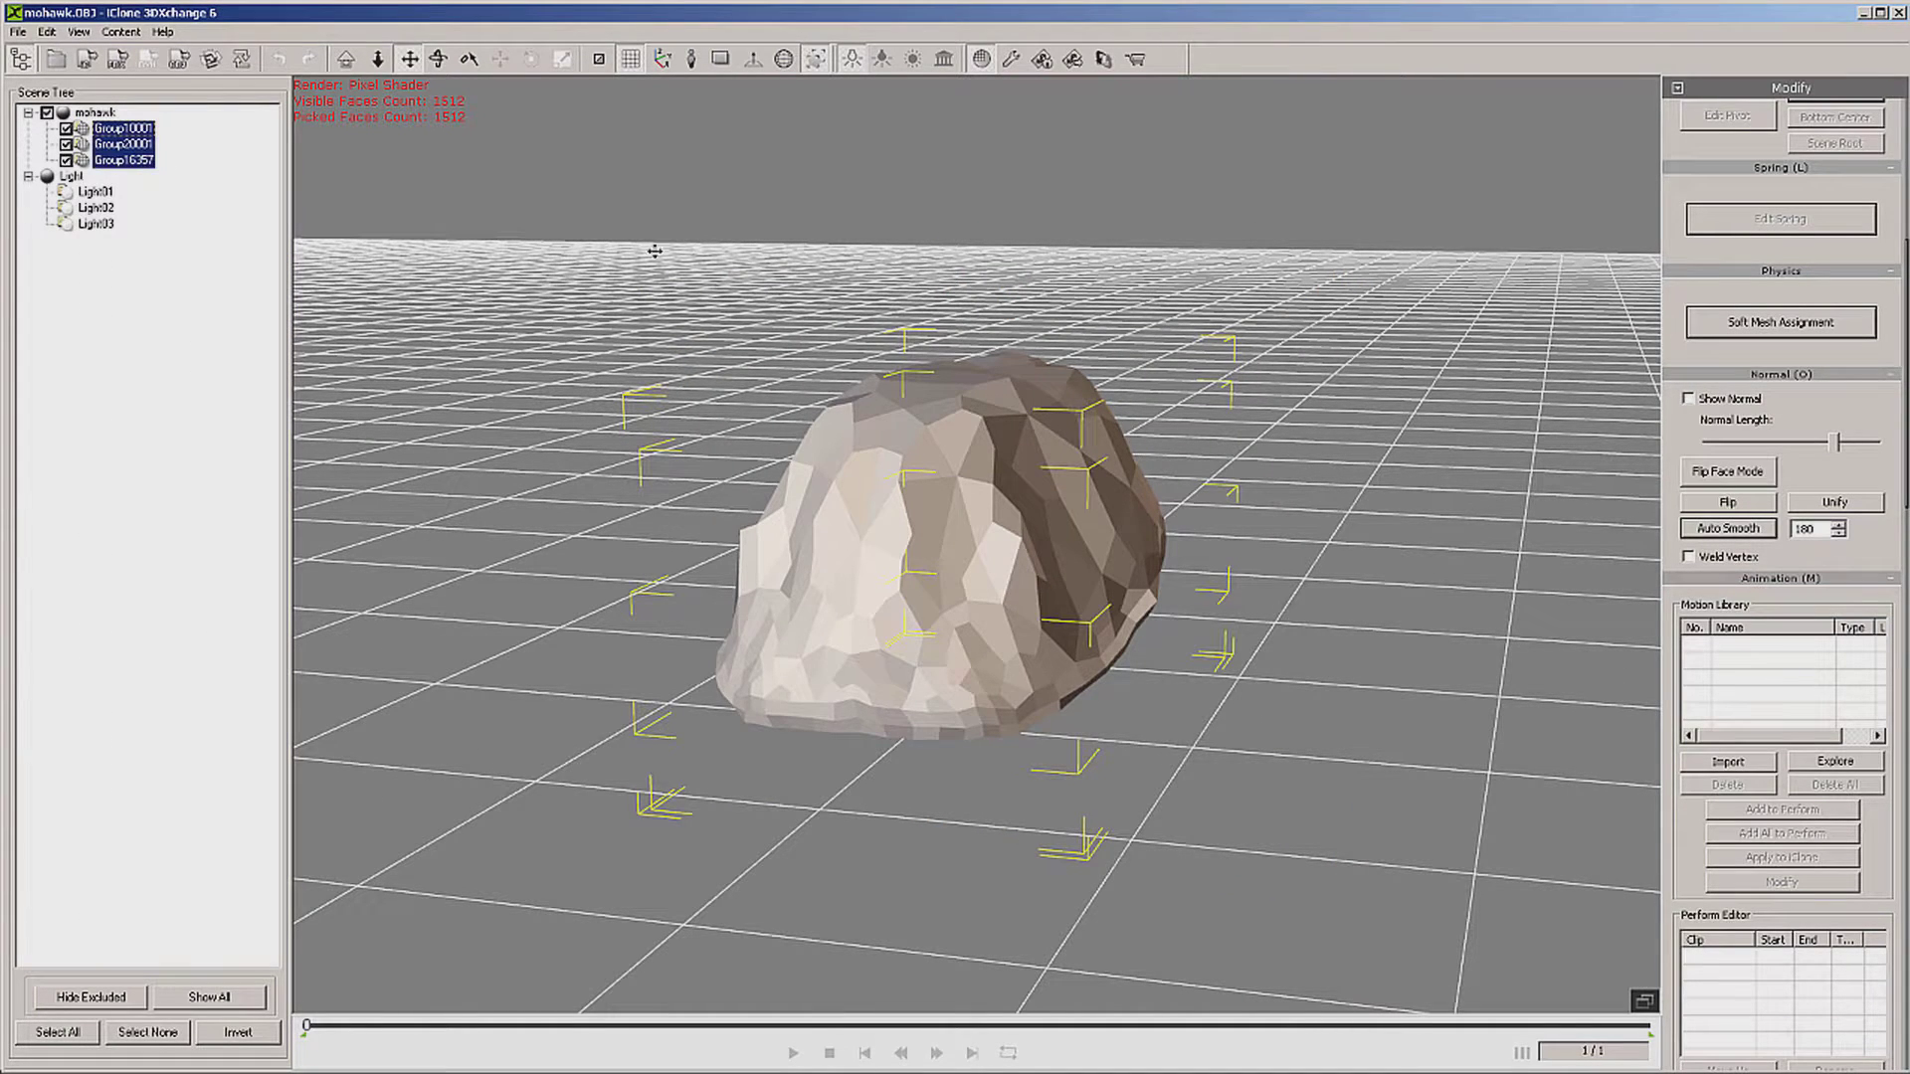
pyautogui.click(1725, 527)
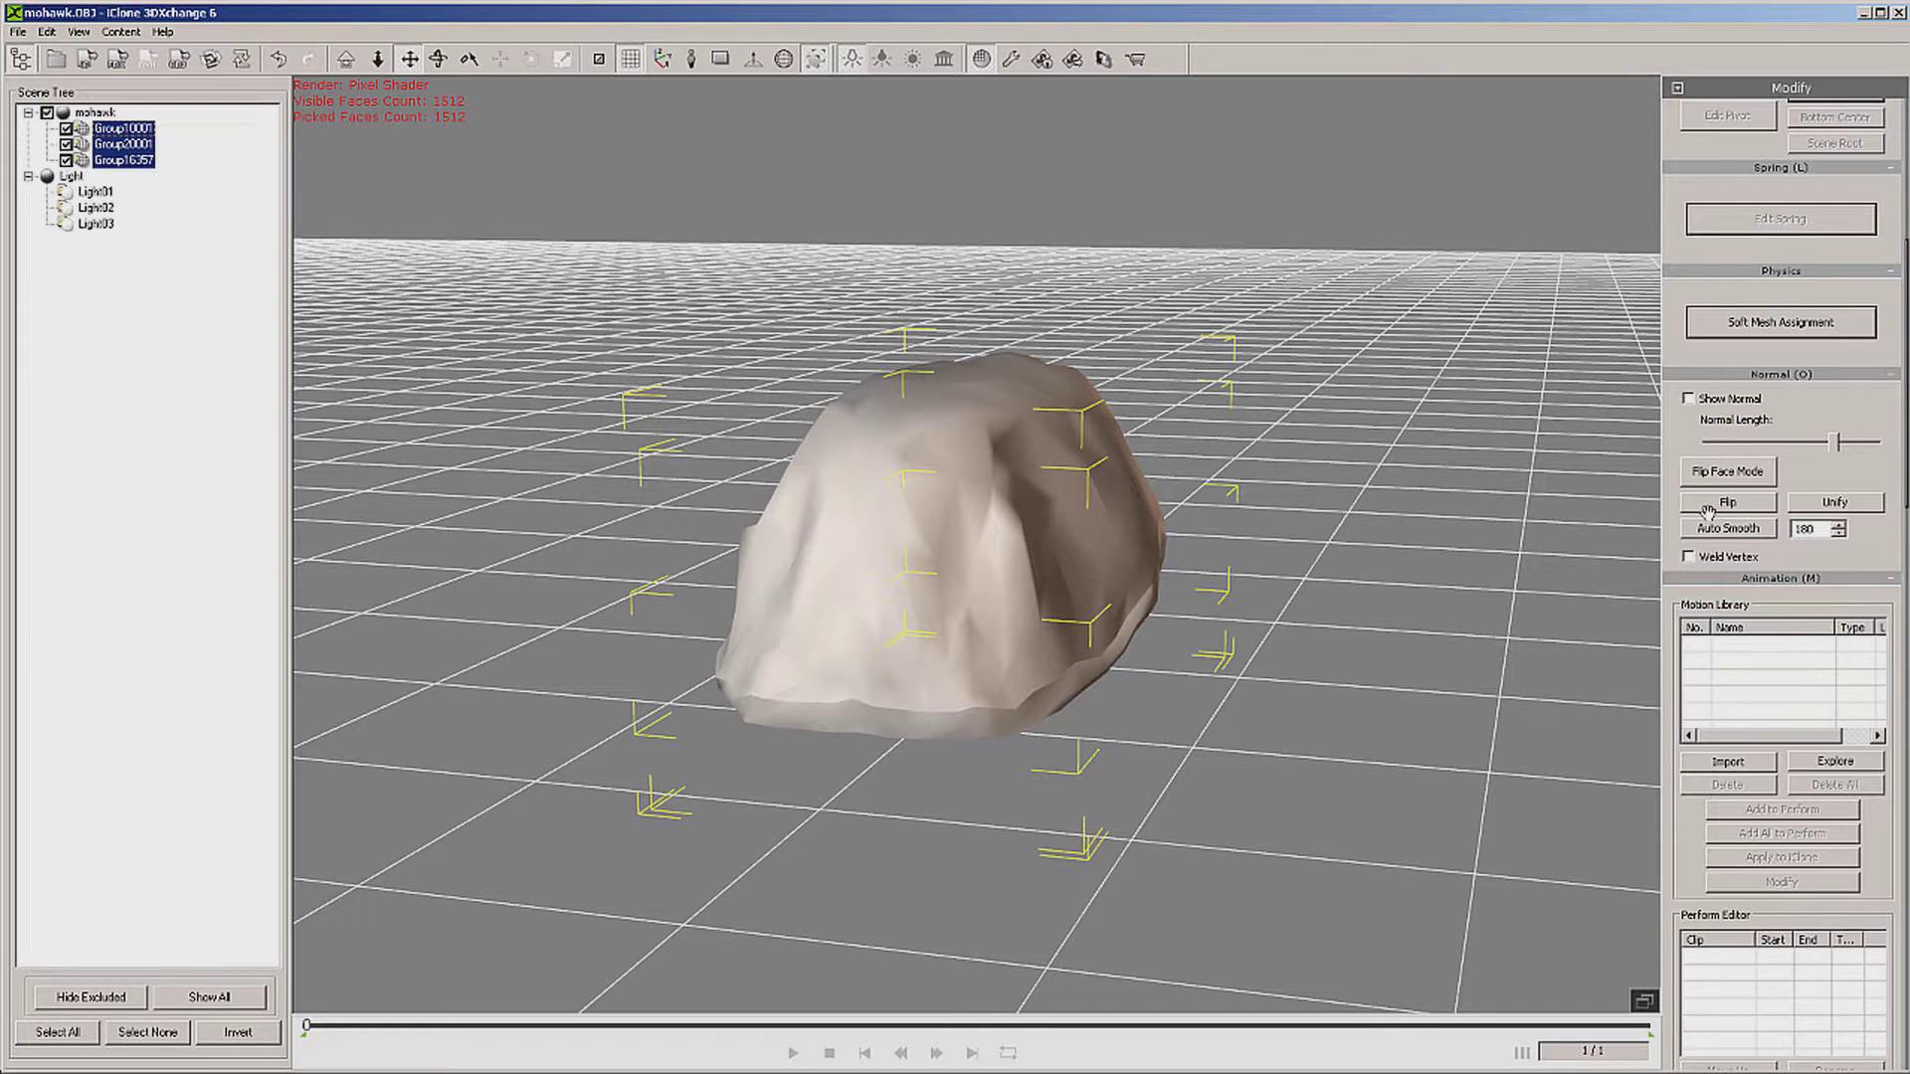
# Step: Export all of the smoothed mohawk geometry as an iClone 6 prop with embedded textures
pyautogui.click(86, 59)
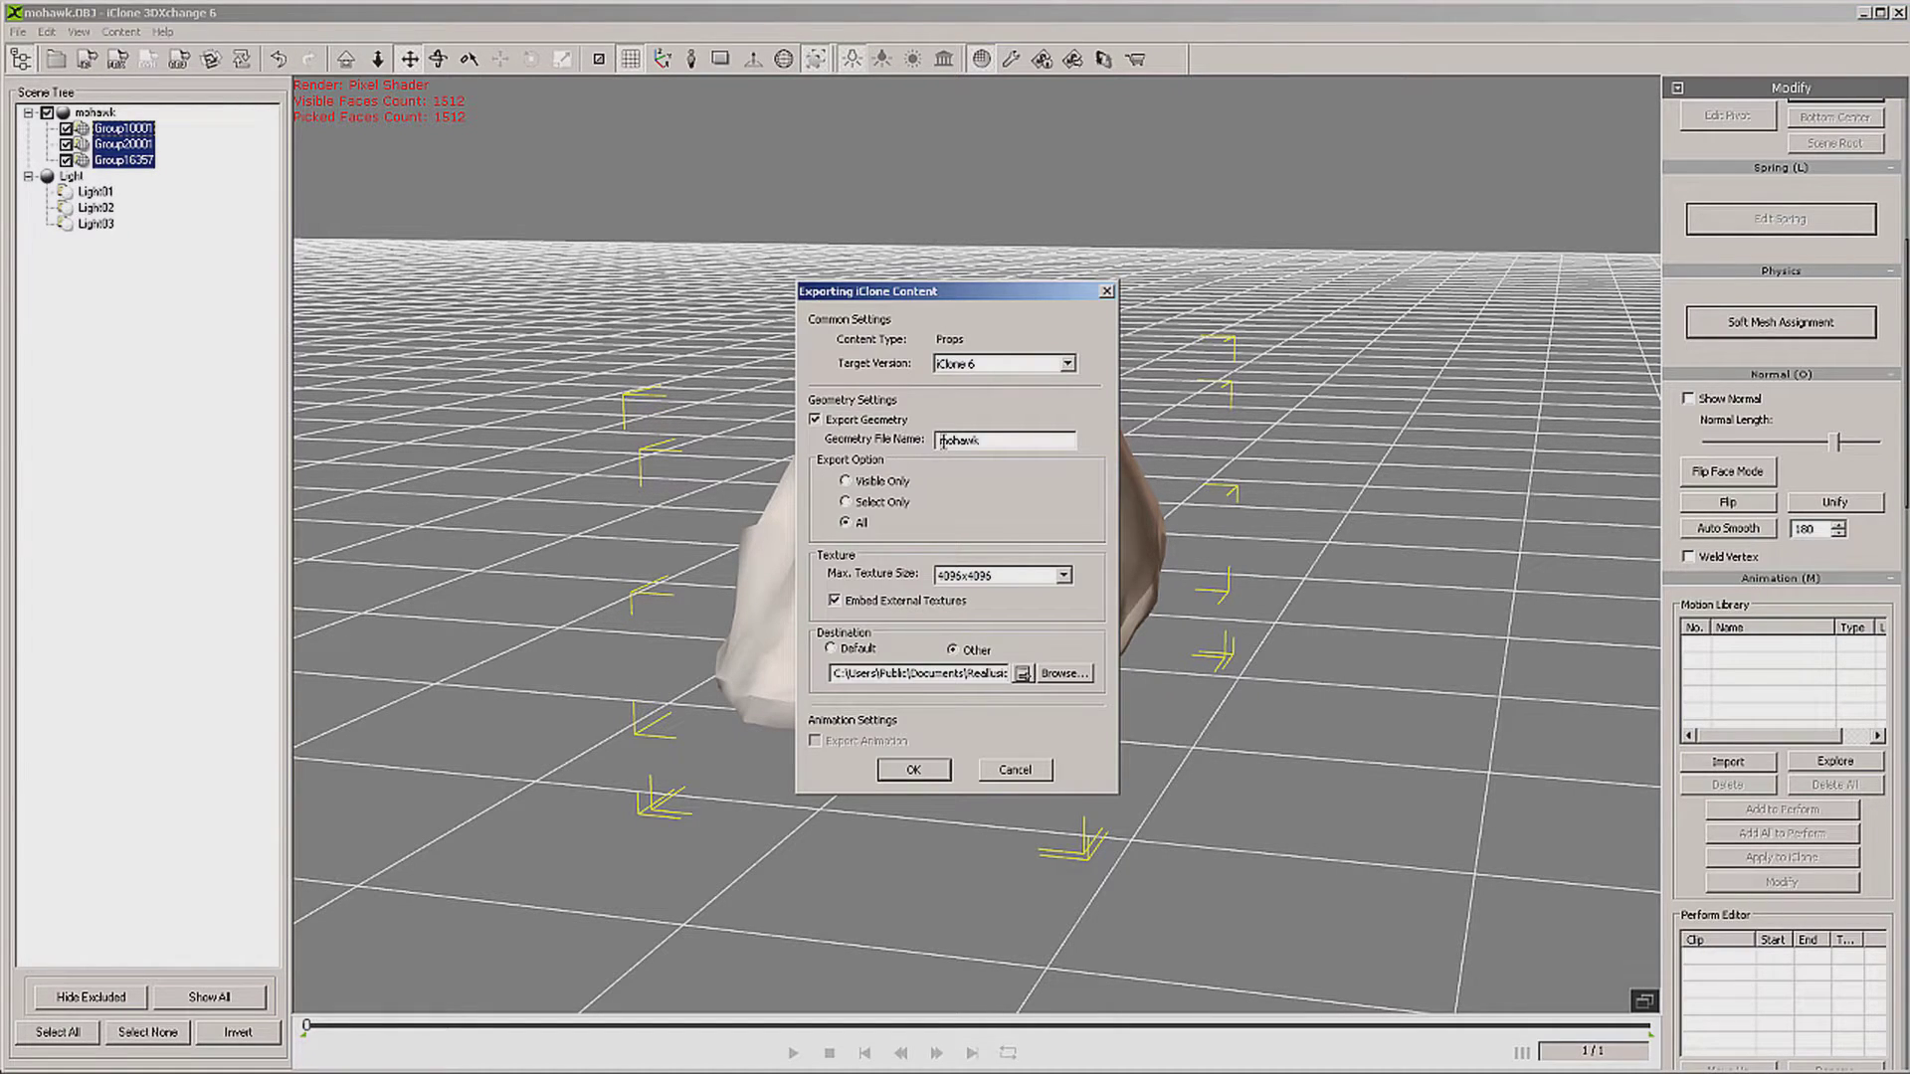
pyautogui.click(943, 441)
pyautogui.click(913, 770)
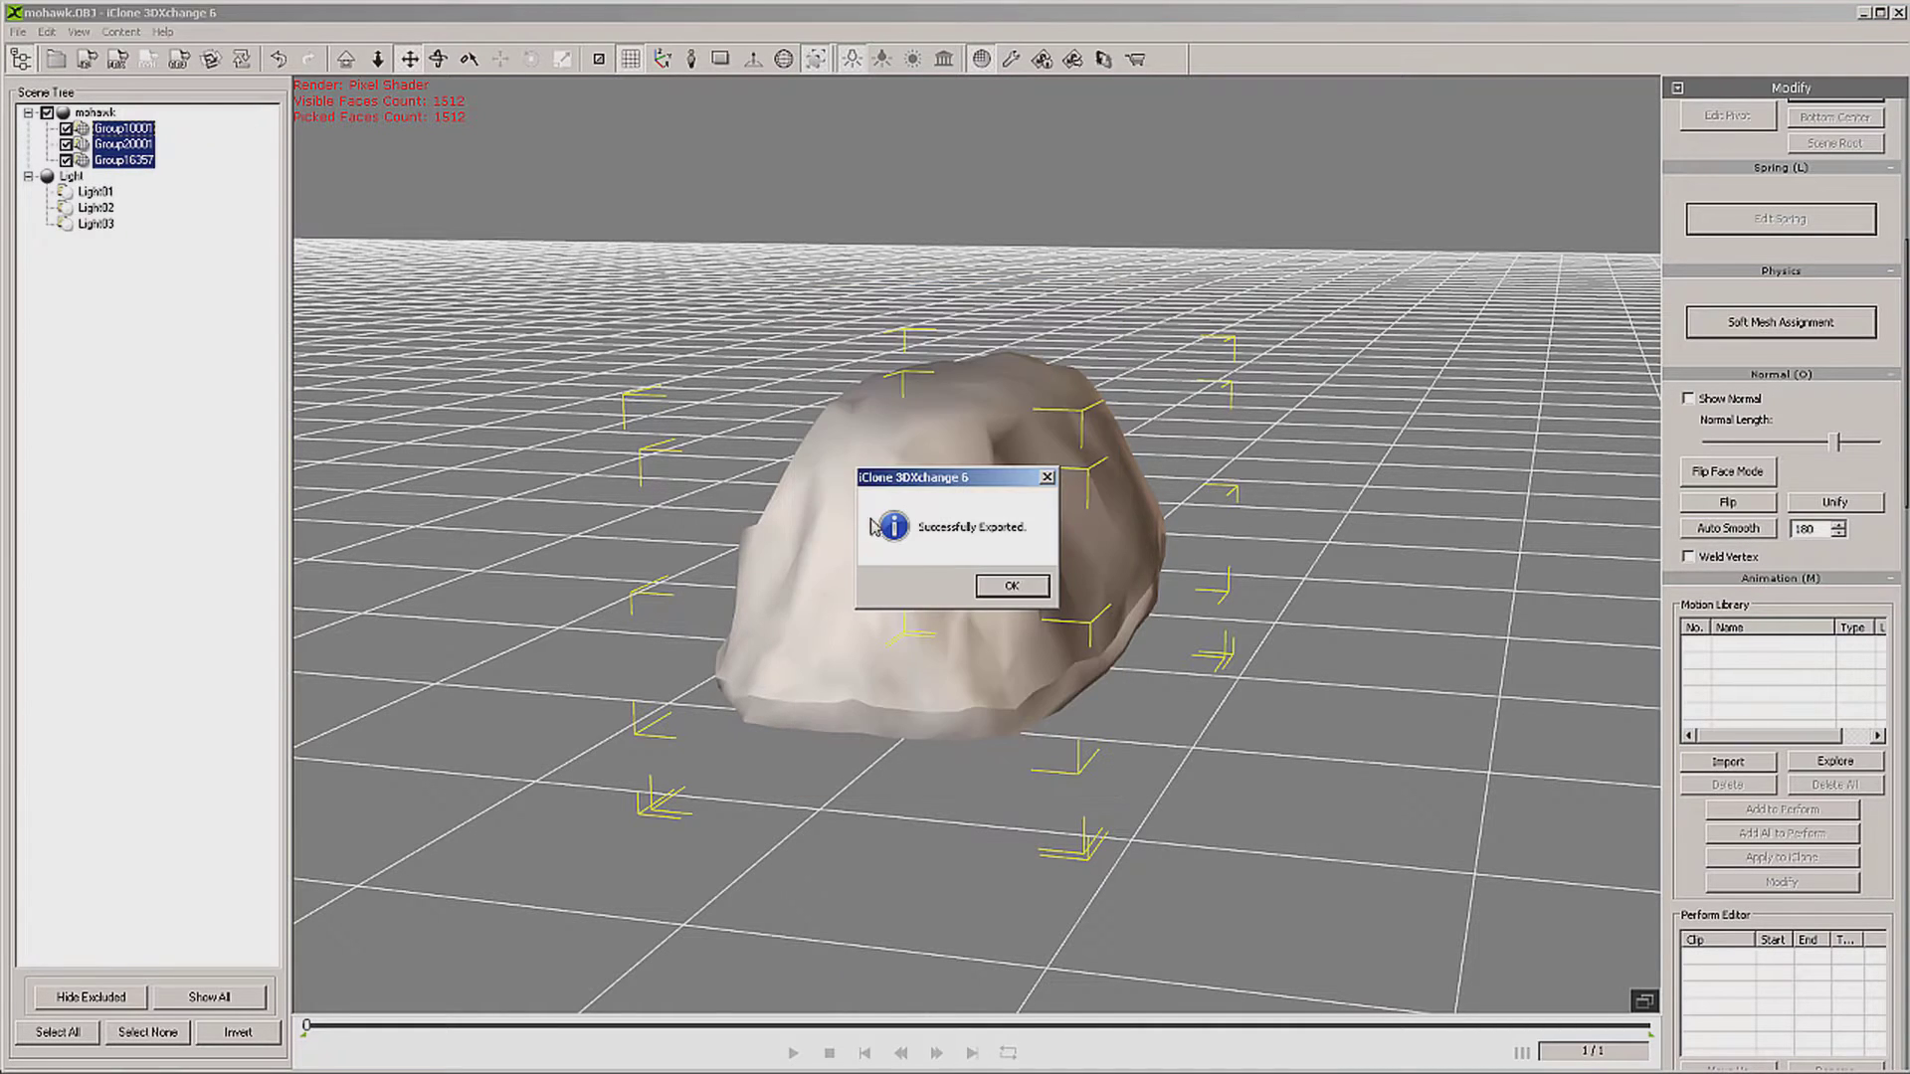
pyautogui.click(1011, 586)
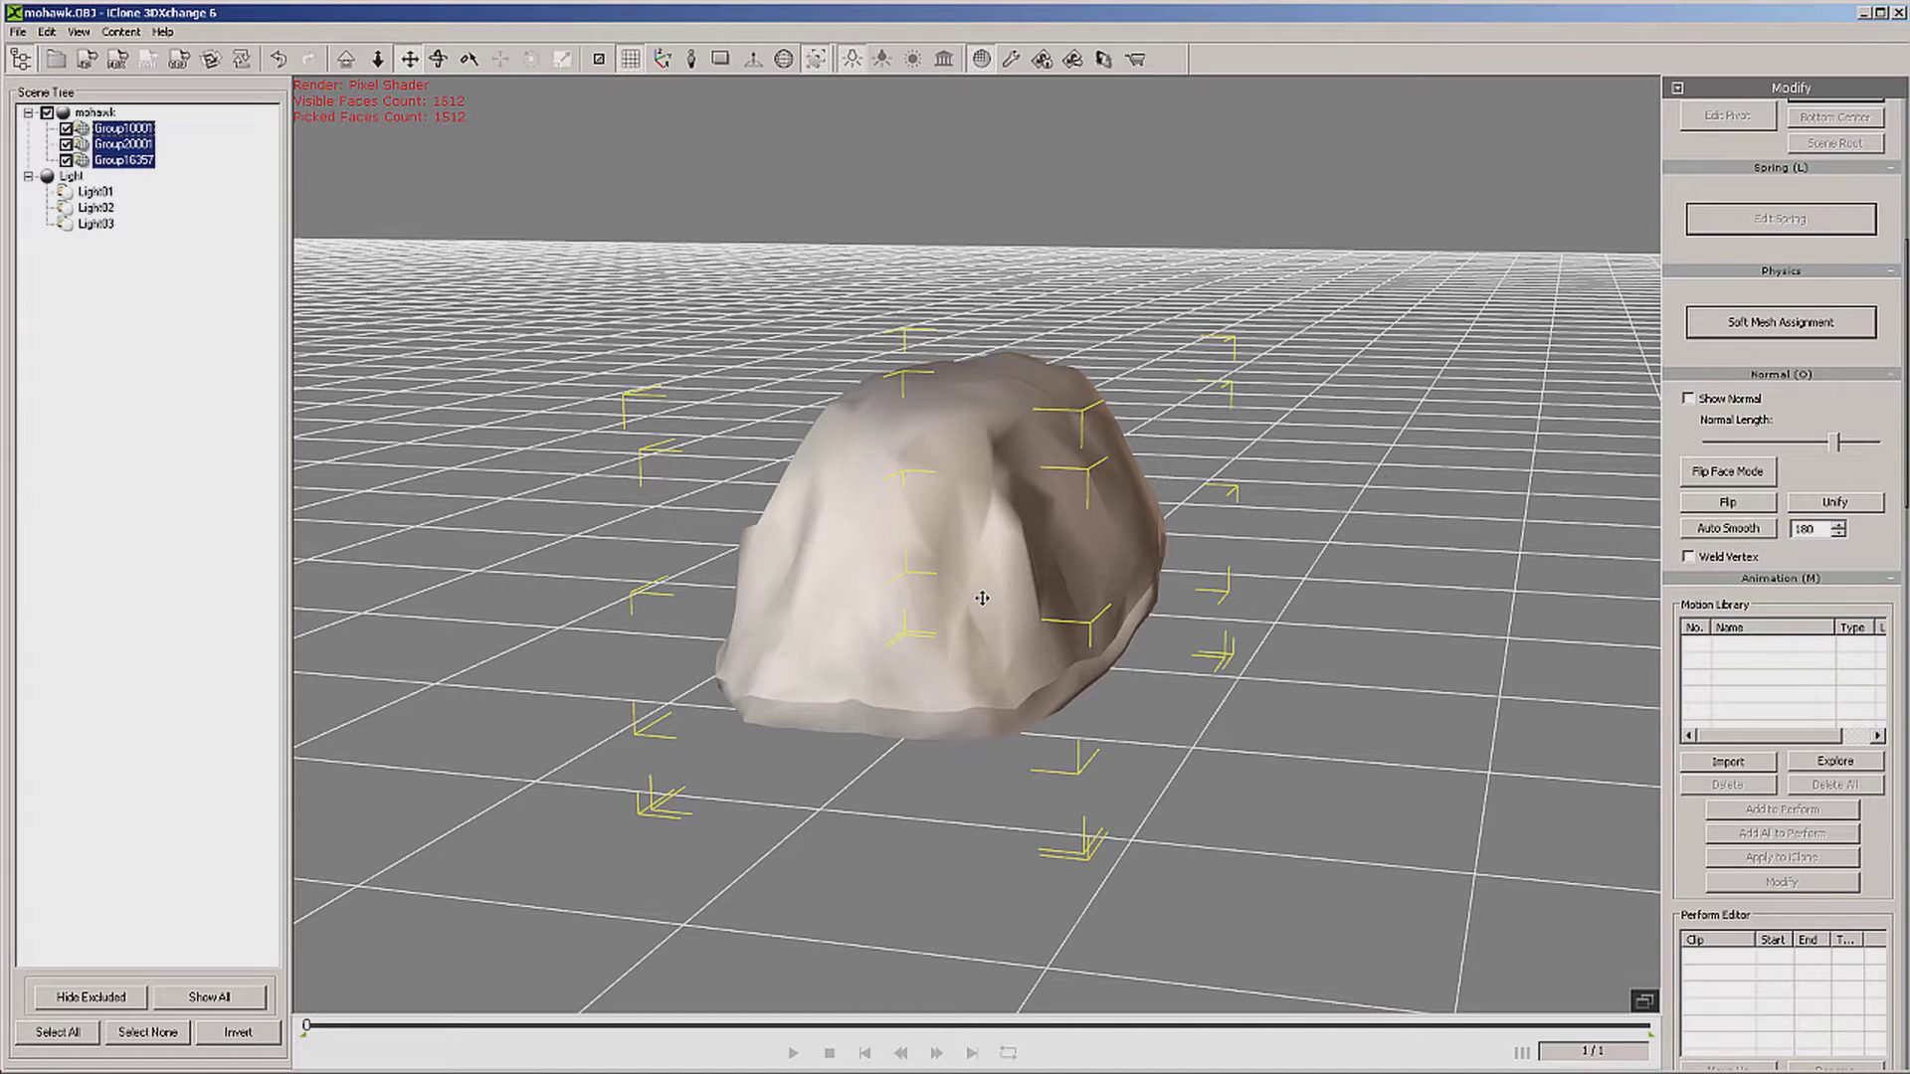
pyautogui.rightClick(982, 597)
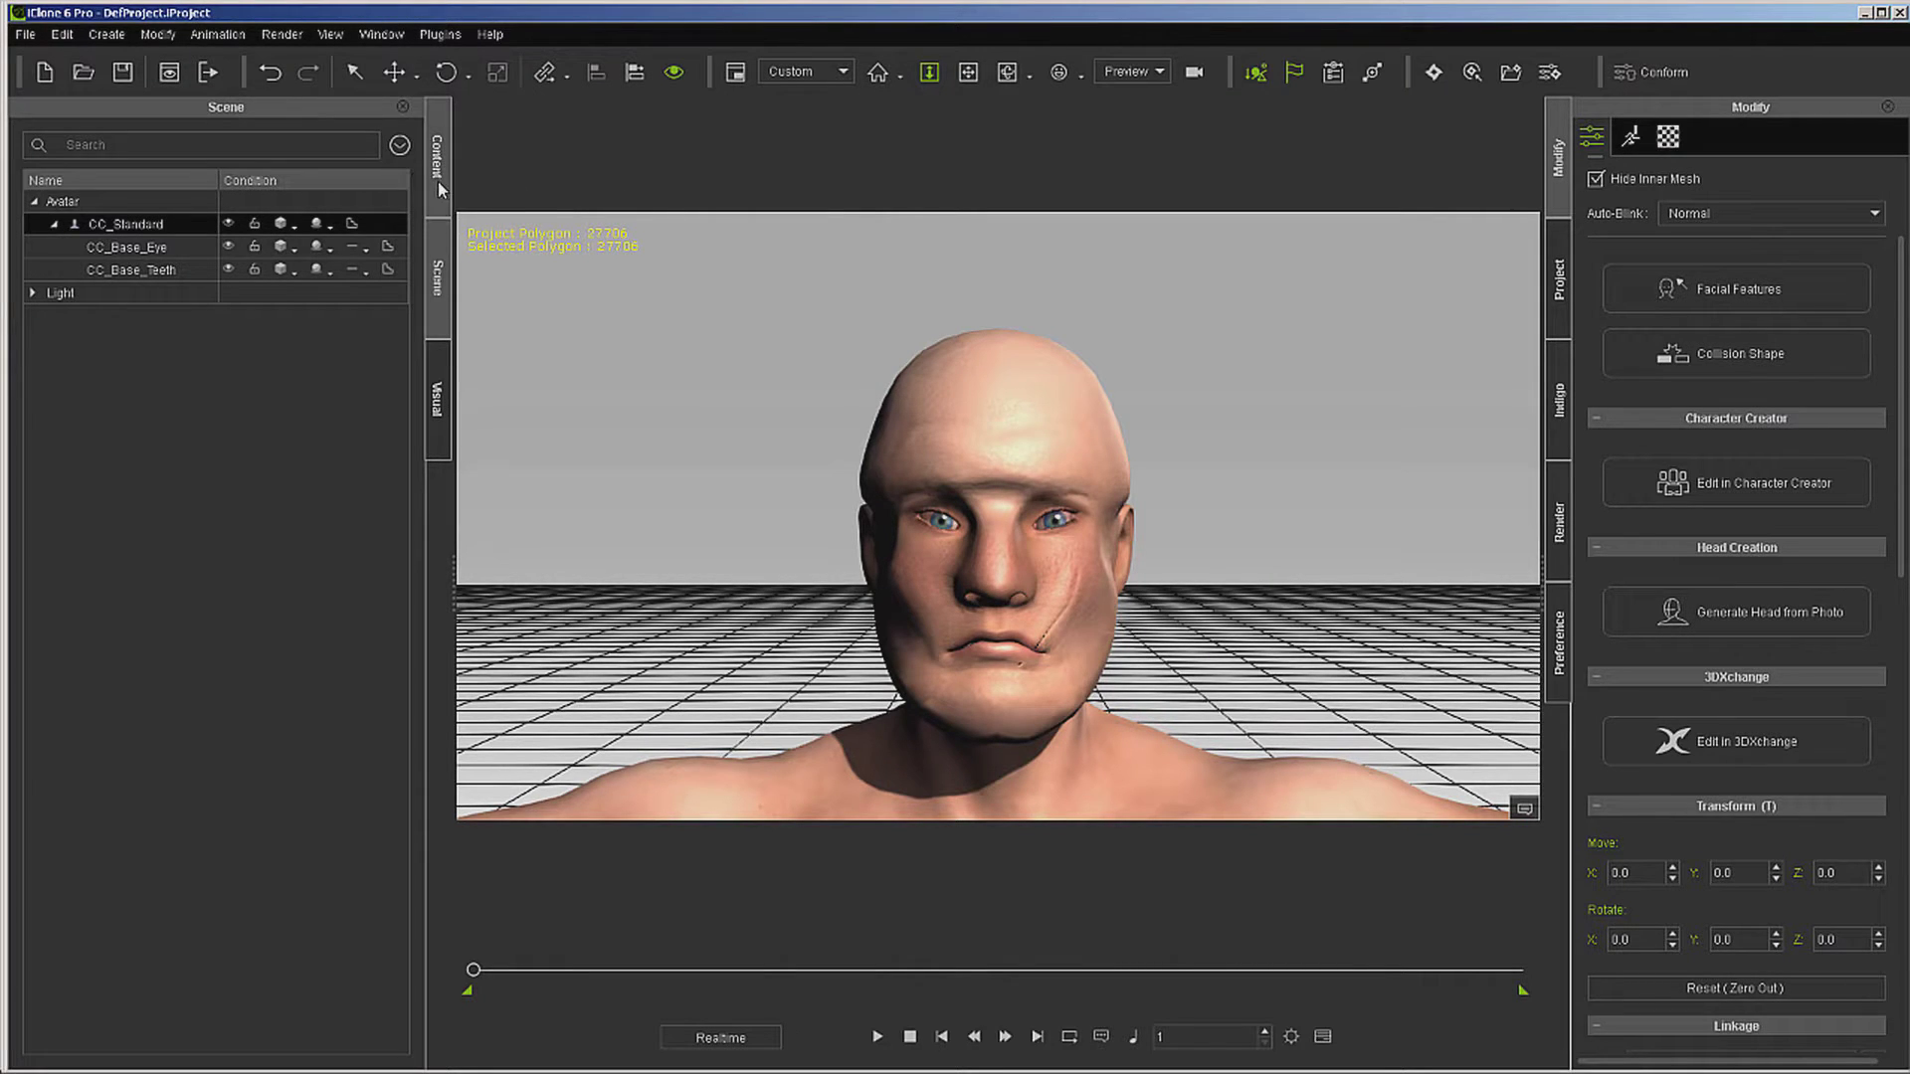
# Step: In iClone, add the custom mohawk prop to the scene and attach it to the avatar's head bone
pyautogui.click(438, 181)
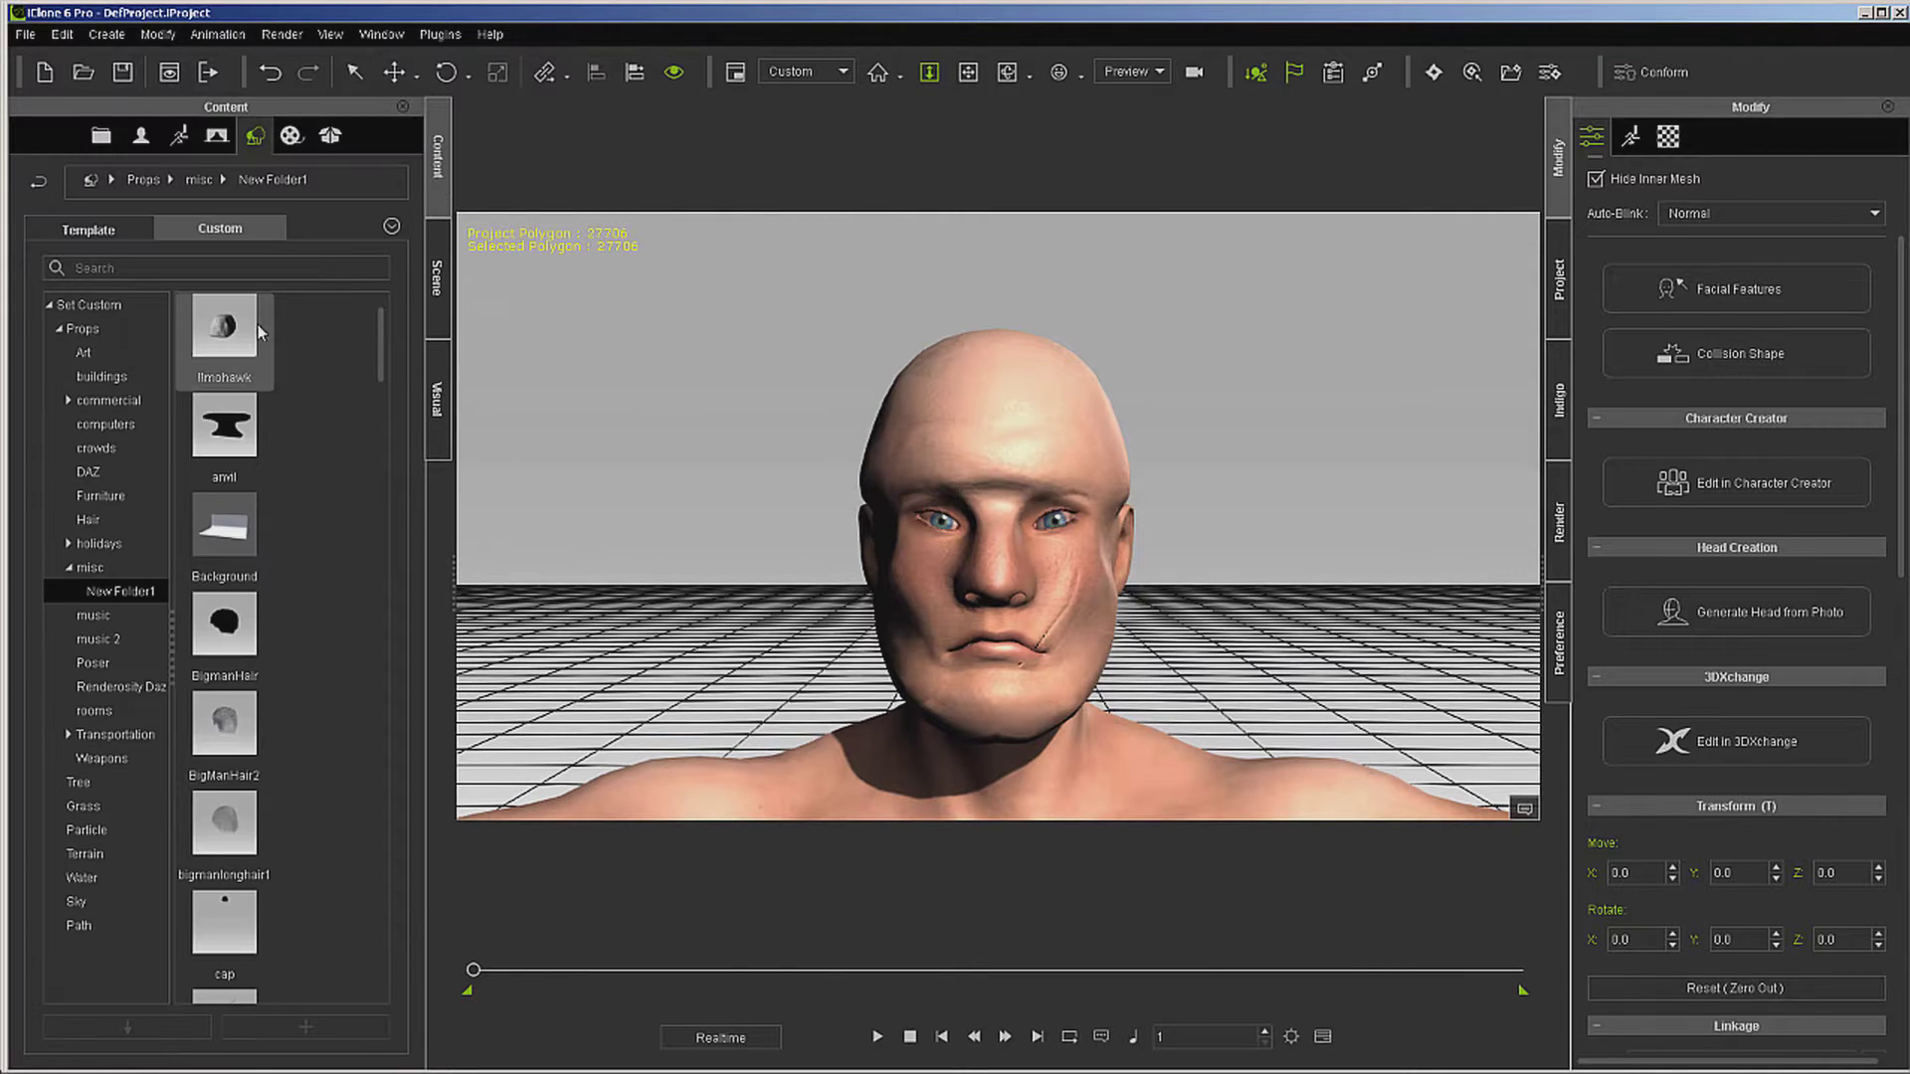
pyautogui.moveTo(244, 336); pyautogui.dragTo(631, 481)
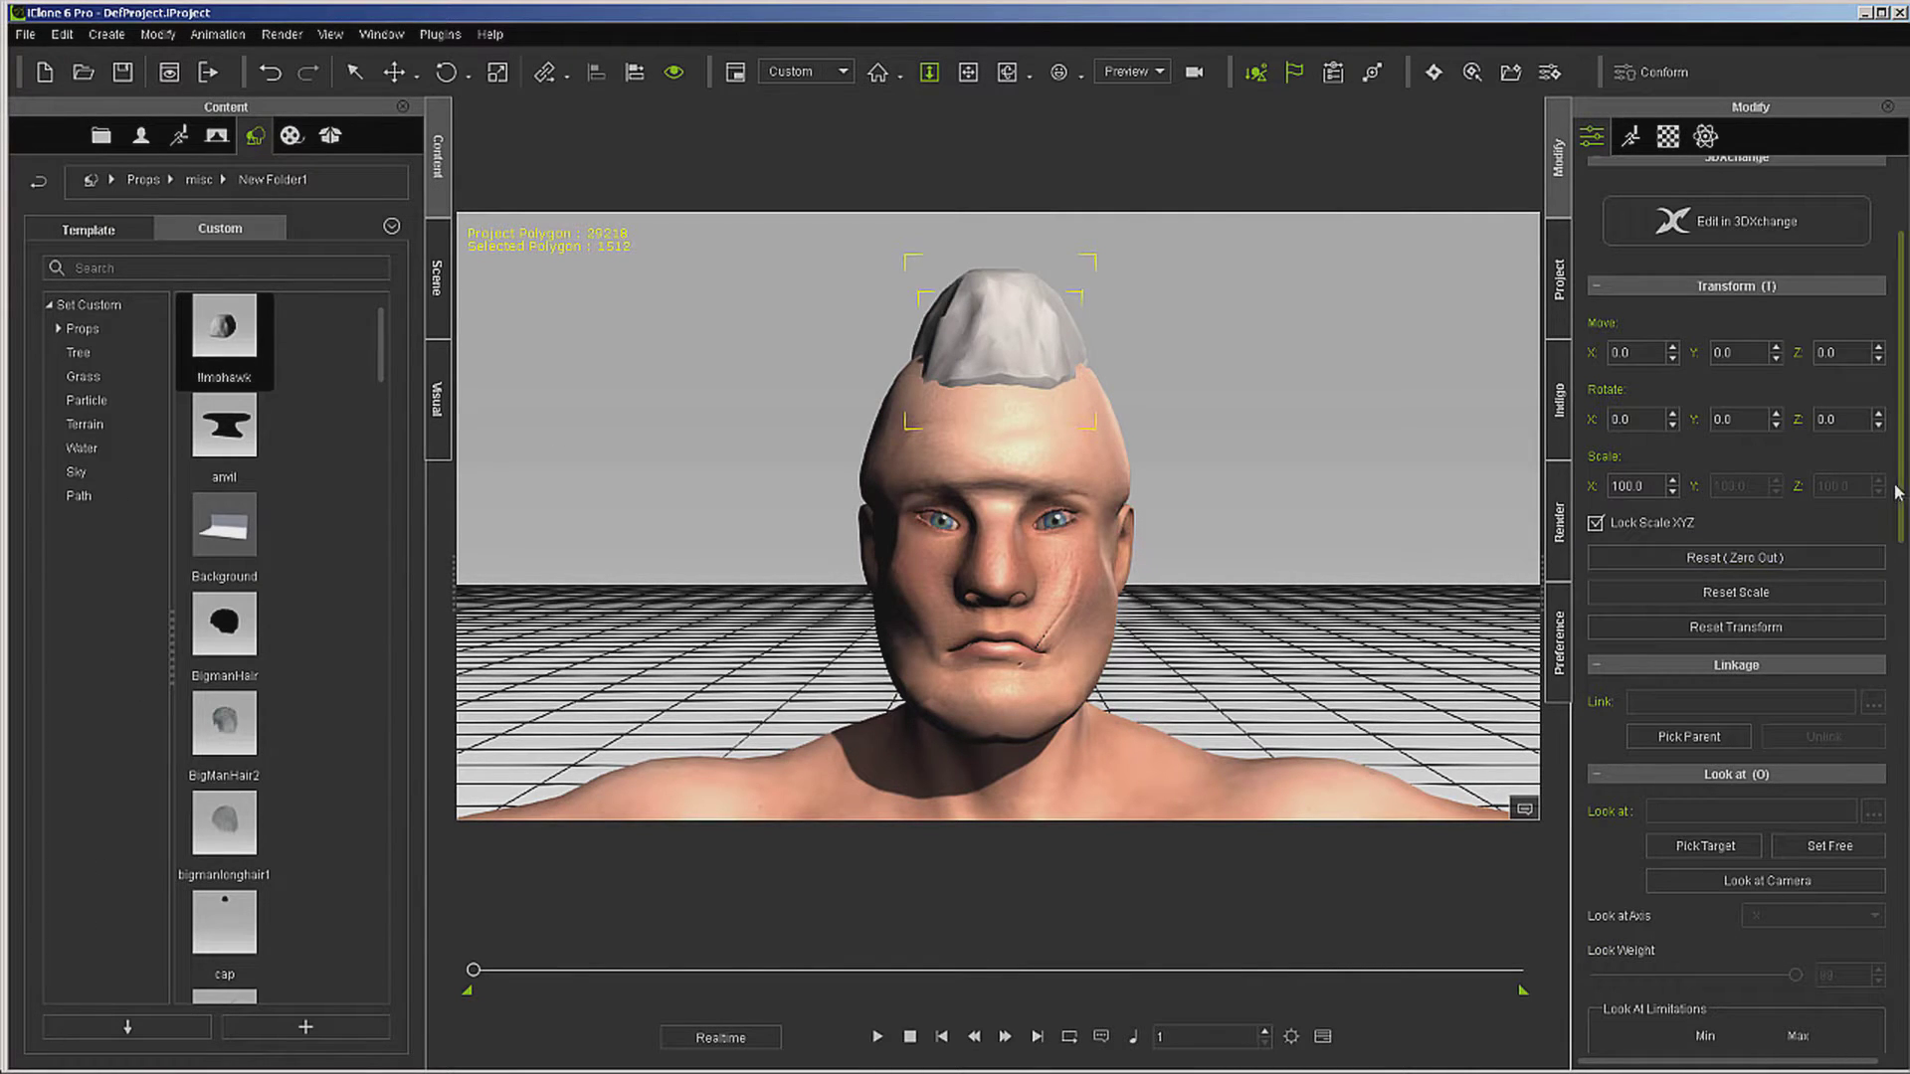
pyautogui.moveTo(1901, 466); pyautogui.dragTo(1902, 622)
pyautogui.click(1721, 883)
pyautogui.click(1079, 440)
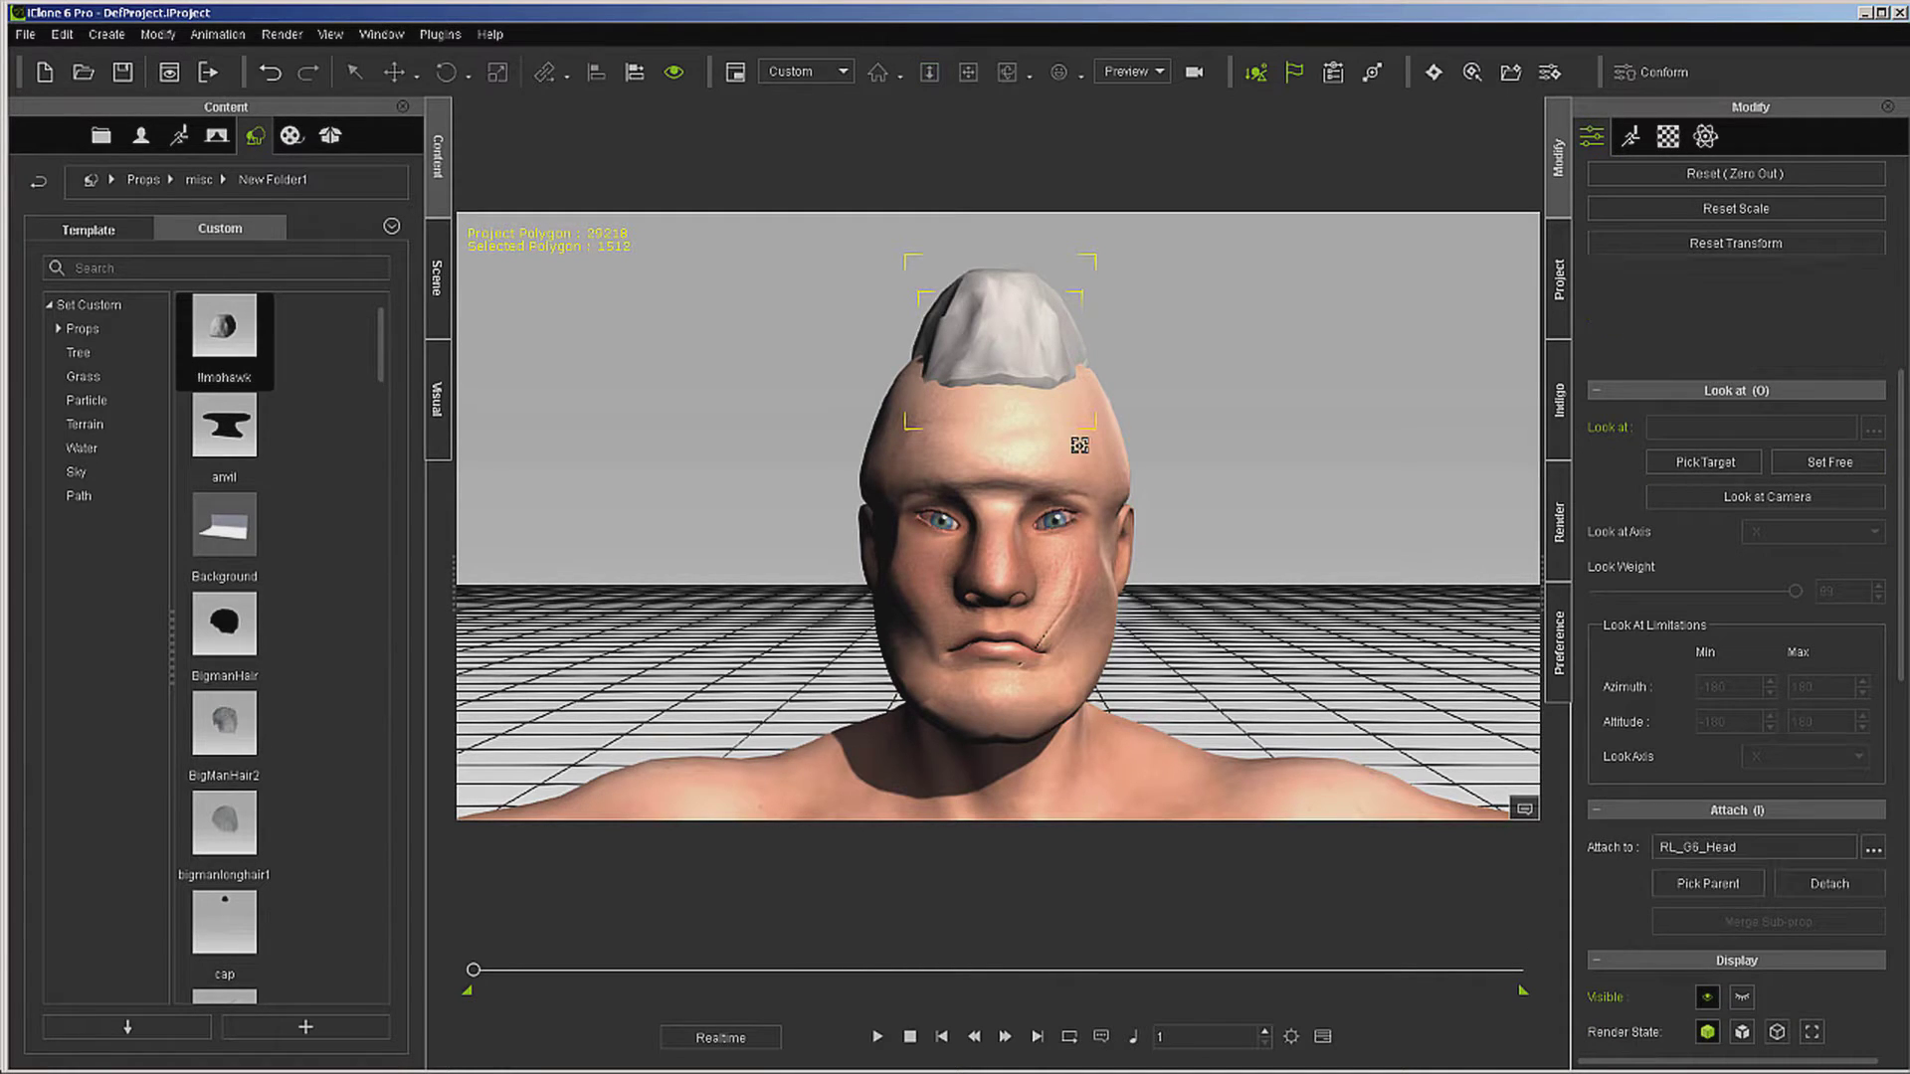
# Step: Load Mohawk.png as a normal map in the mohawk material's bump channel and adjust its strength
pyautogui.click(1668, 136)
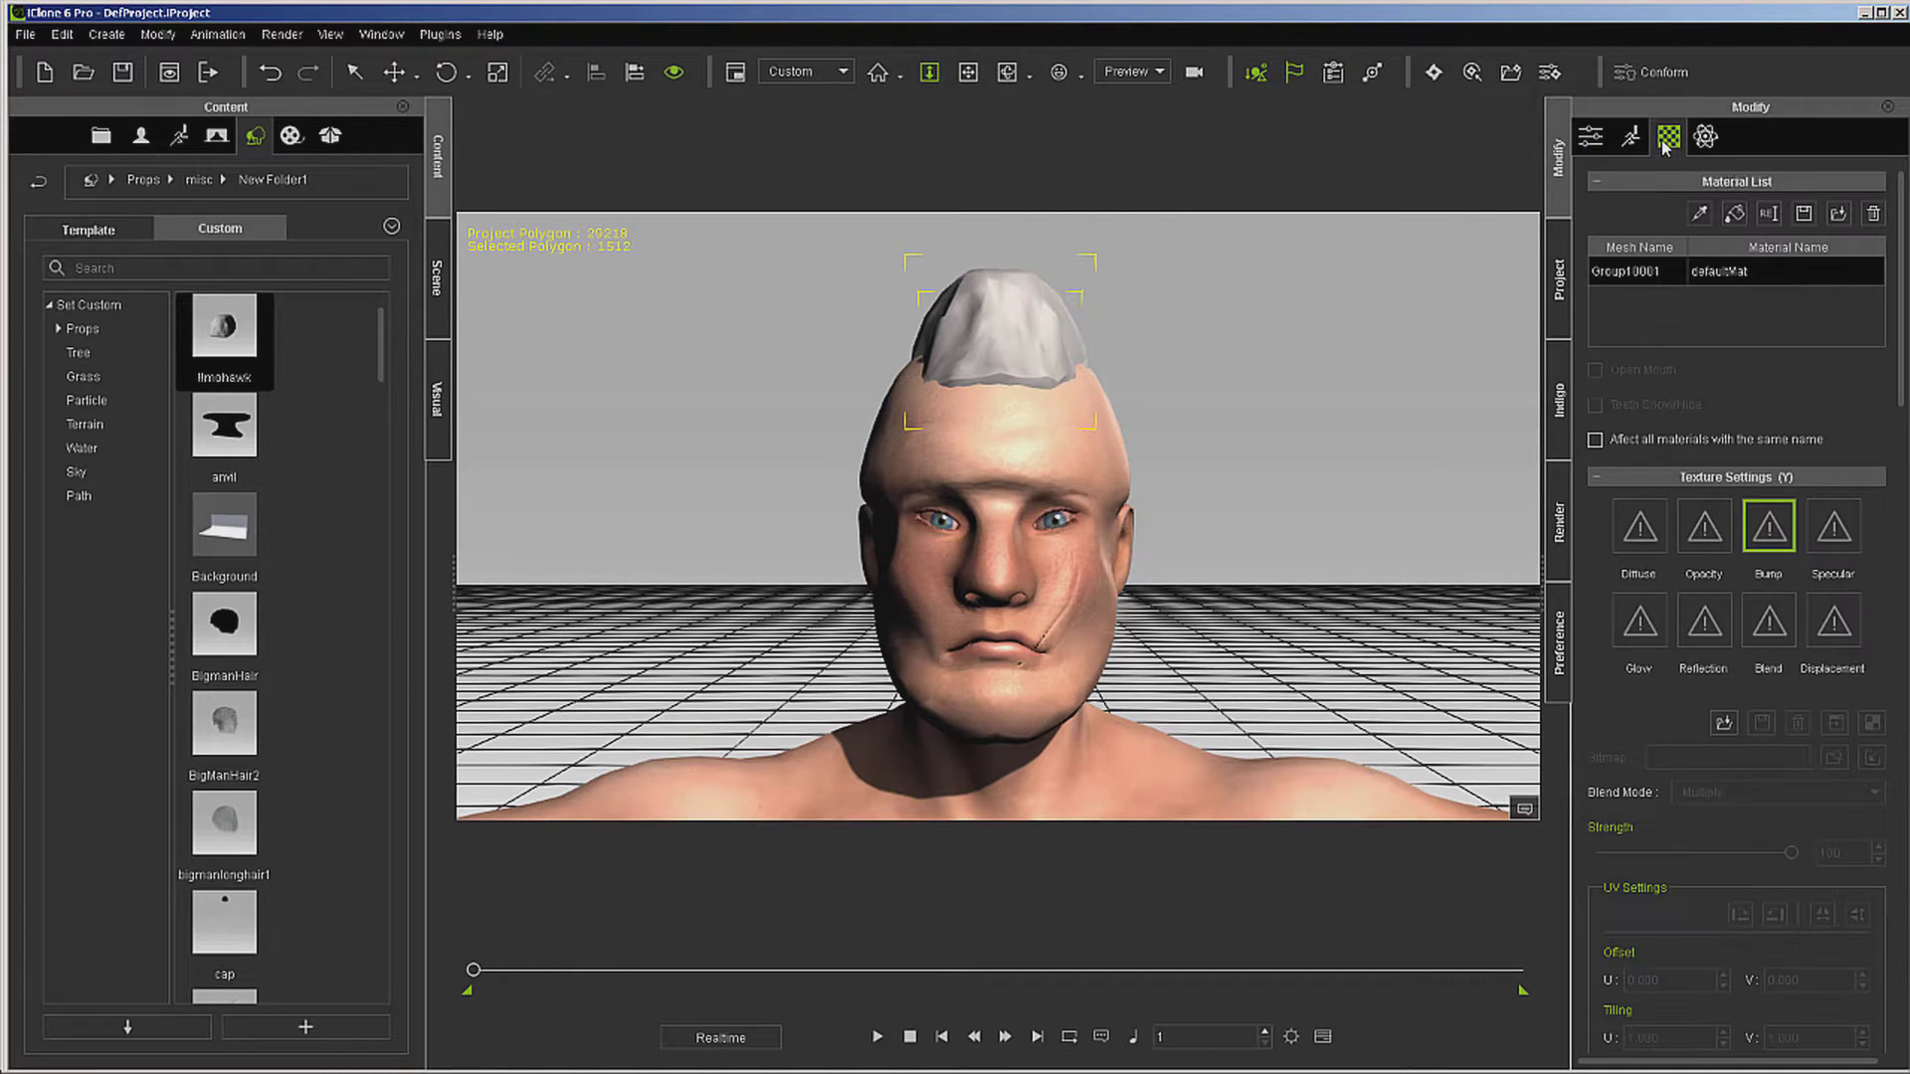
pyautogui.doubleClick(1780, 542)
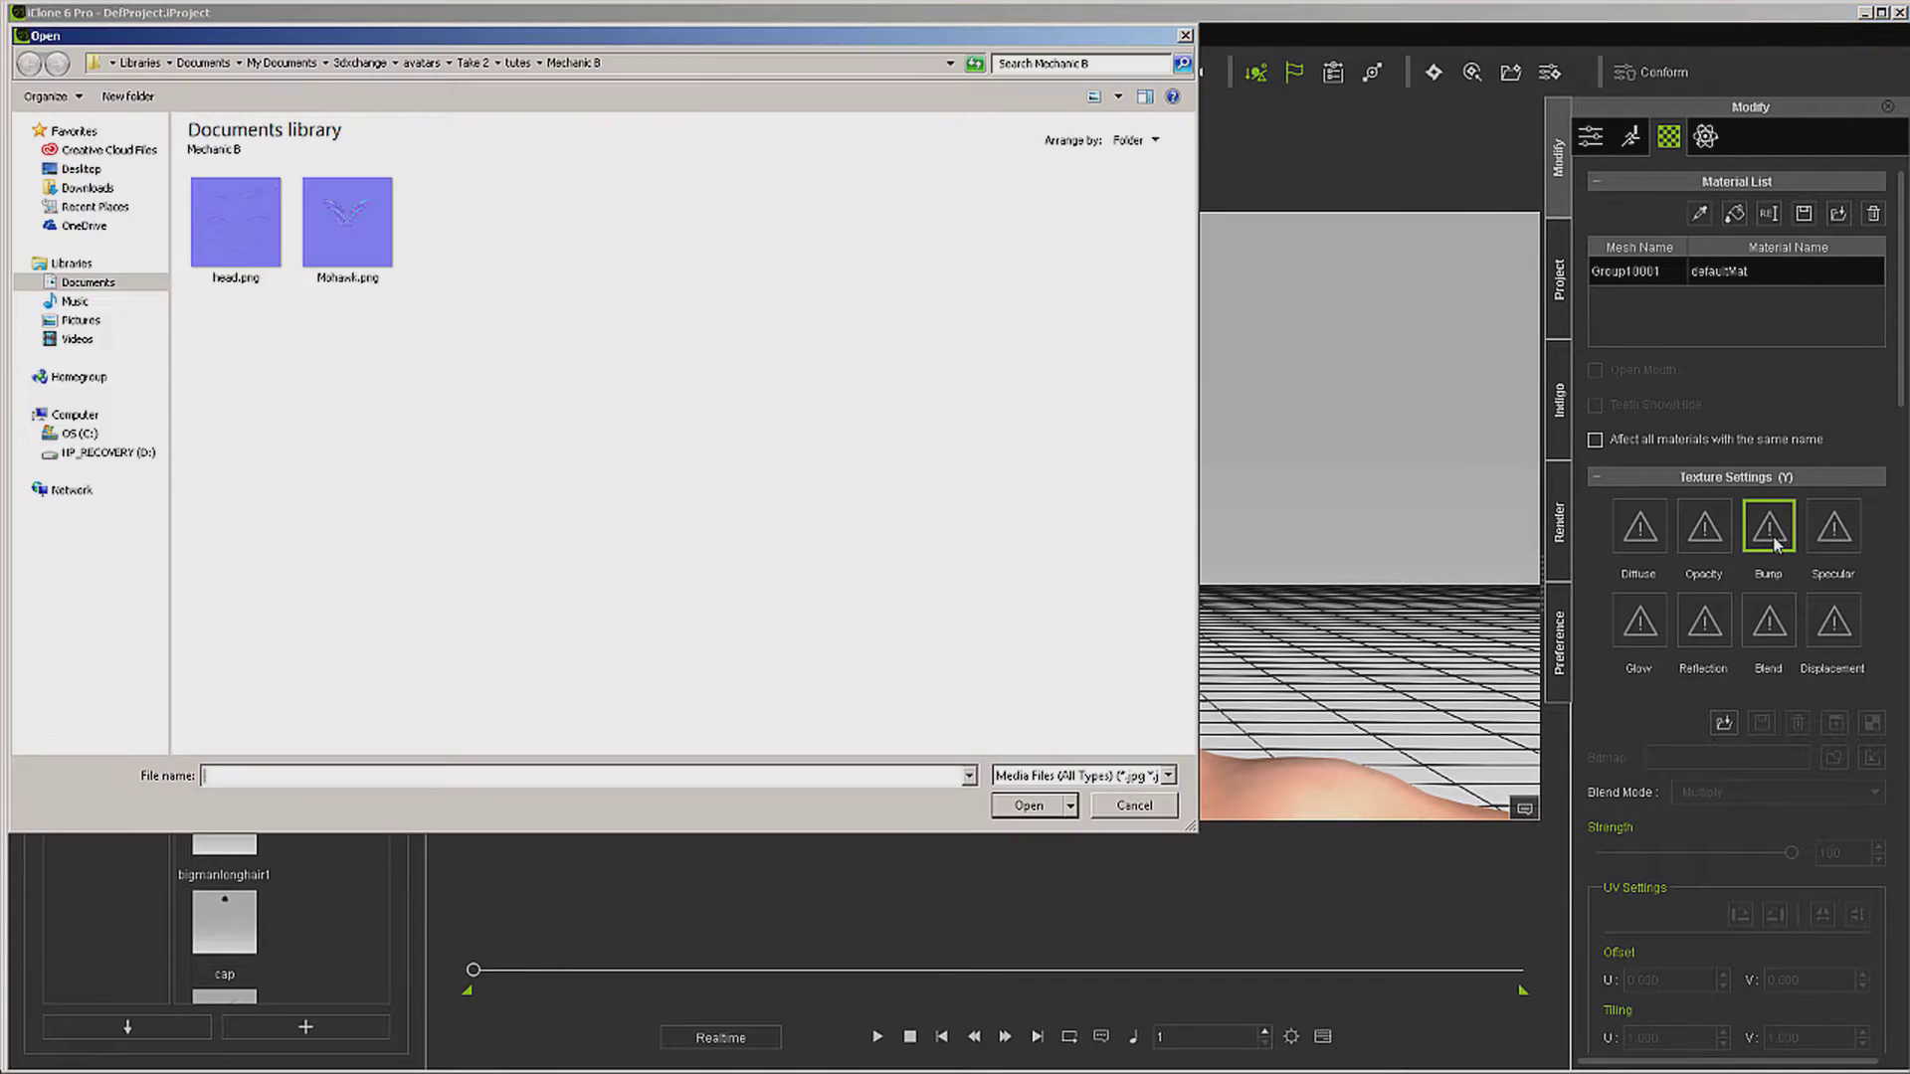
pyautogui.click(370, 236)
pyautogui.click(1025, 808)
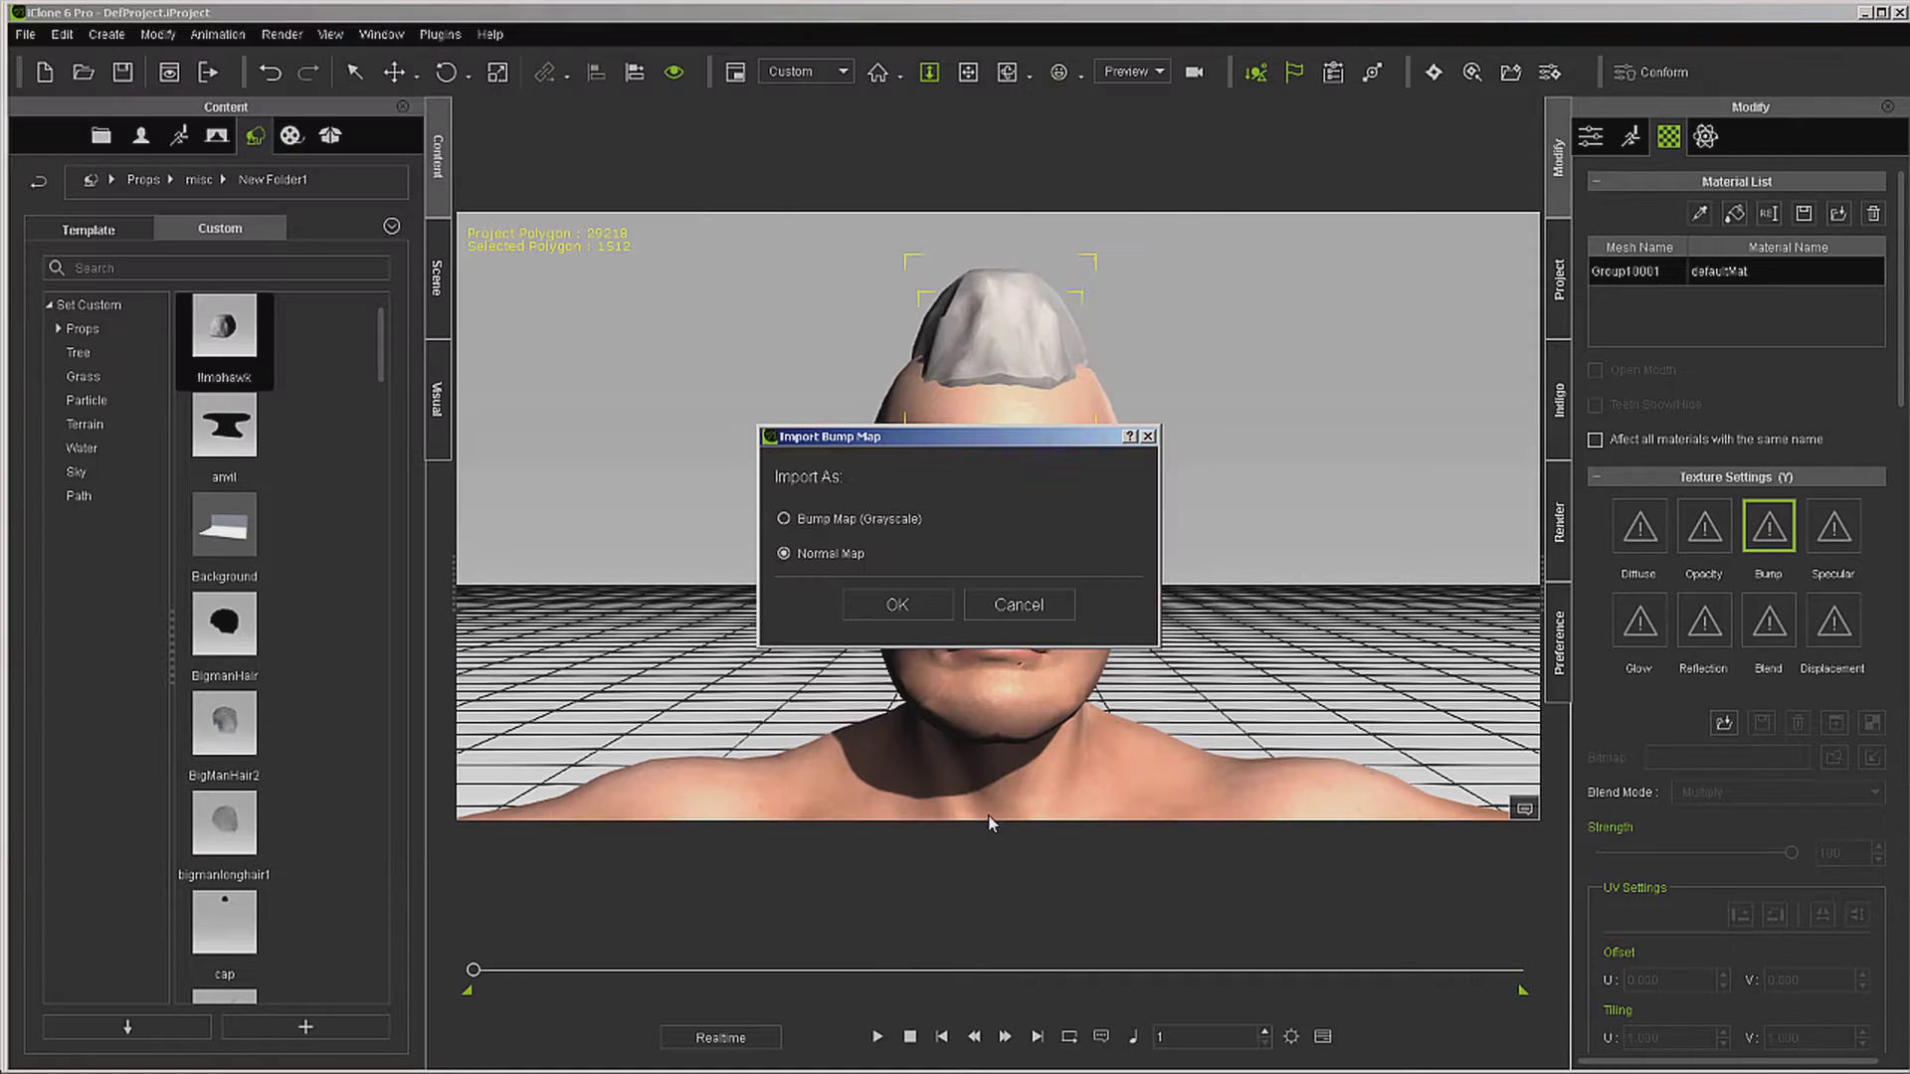
pyautogui.click(896, 605)
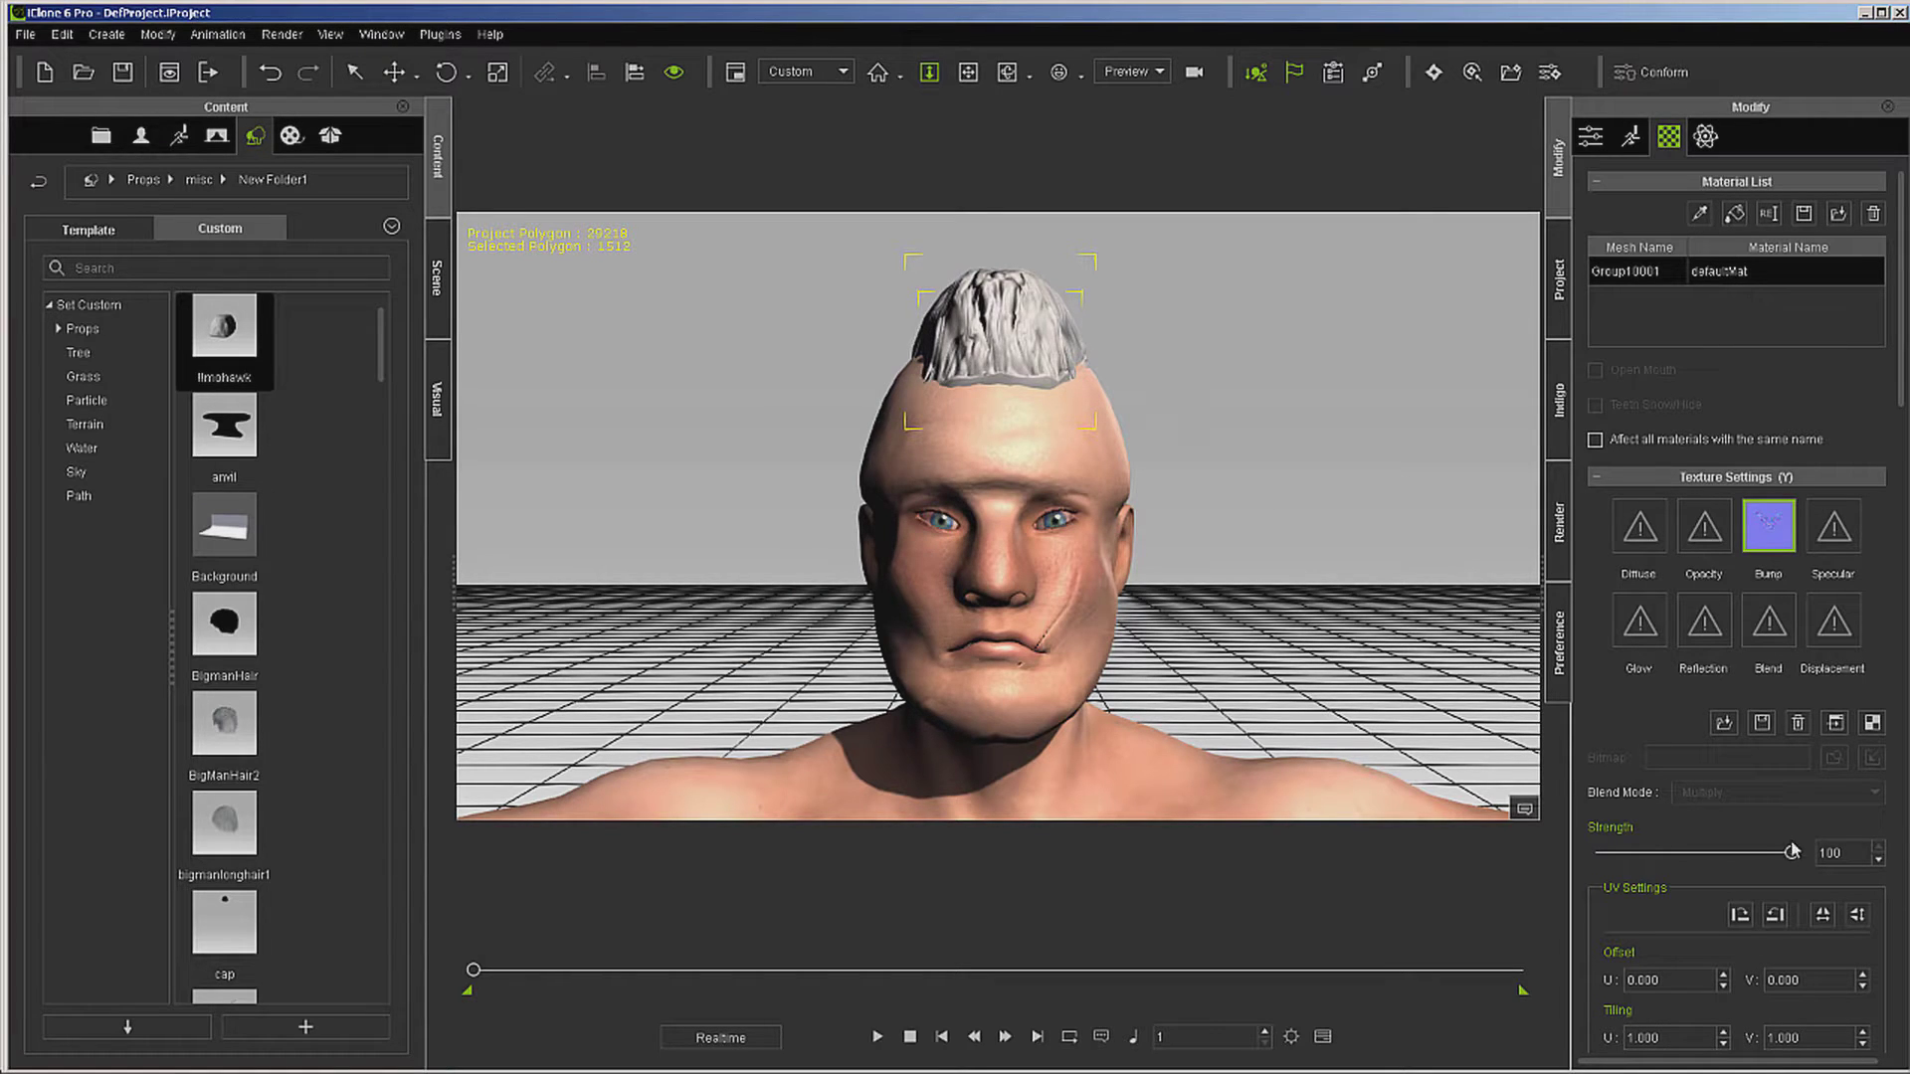
pyautogui.moveTo(1789, 854)
pyautogui.mouseDown()
pyautogui.moveTo(1742, 856)
pyautogui.moveTo(1767, 880)
pyautogui.moveTo(1709, 898)
pyautogui.mouseUp()
# Step: Select the CC_Standard avatar, view its full body and send it to Character Creator for editing
pyautogui.click(1049, 460)
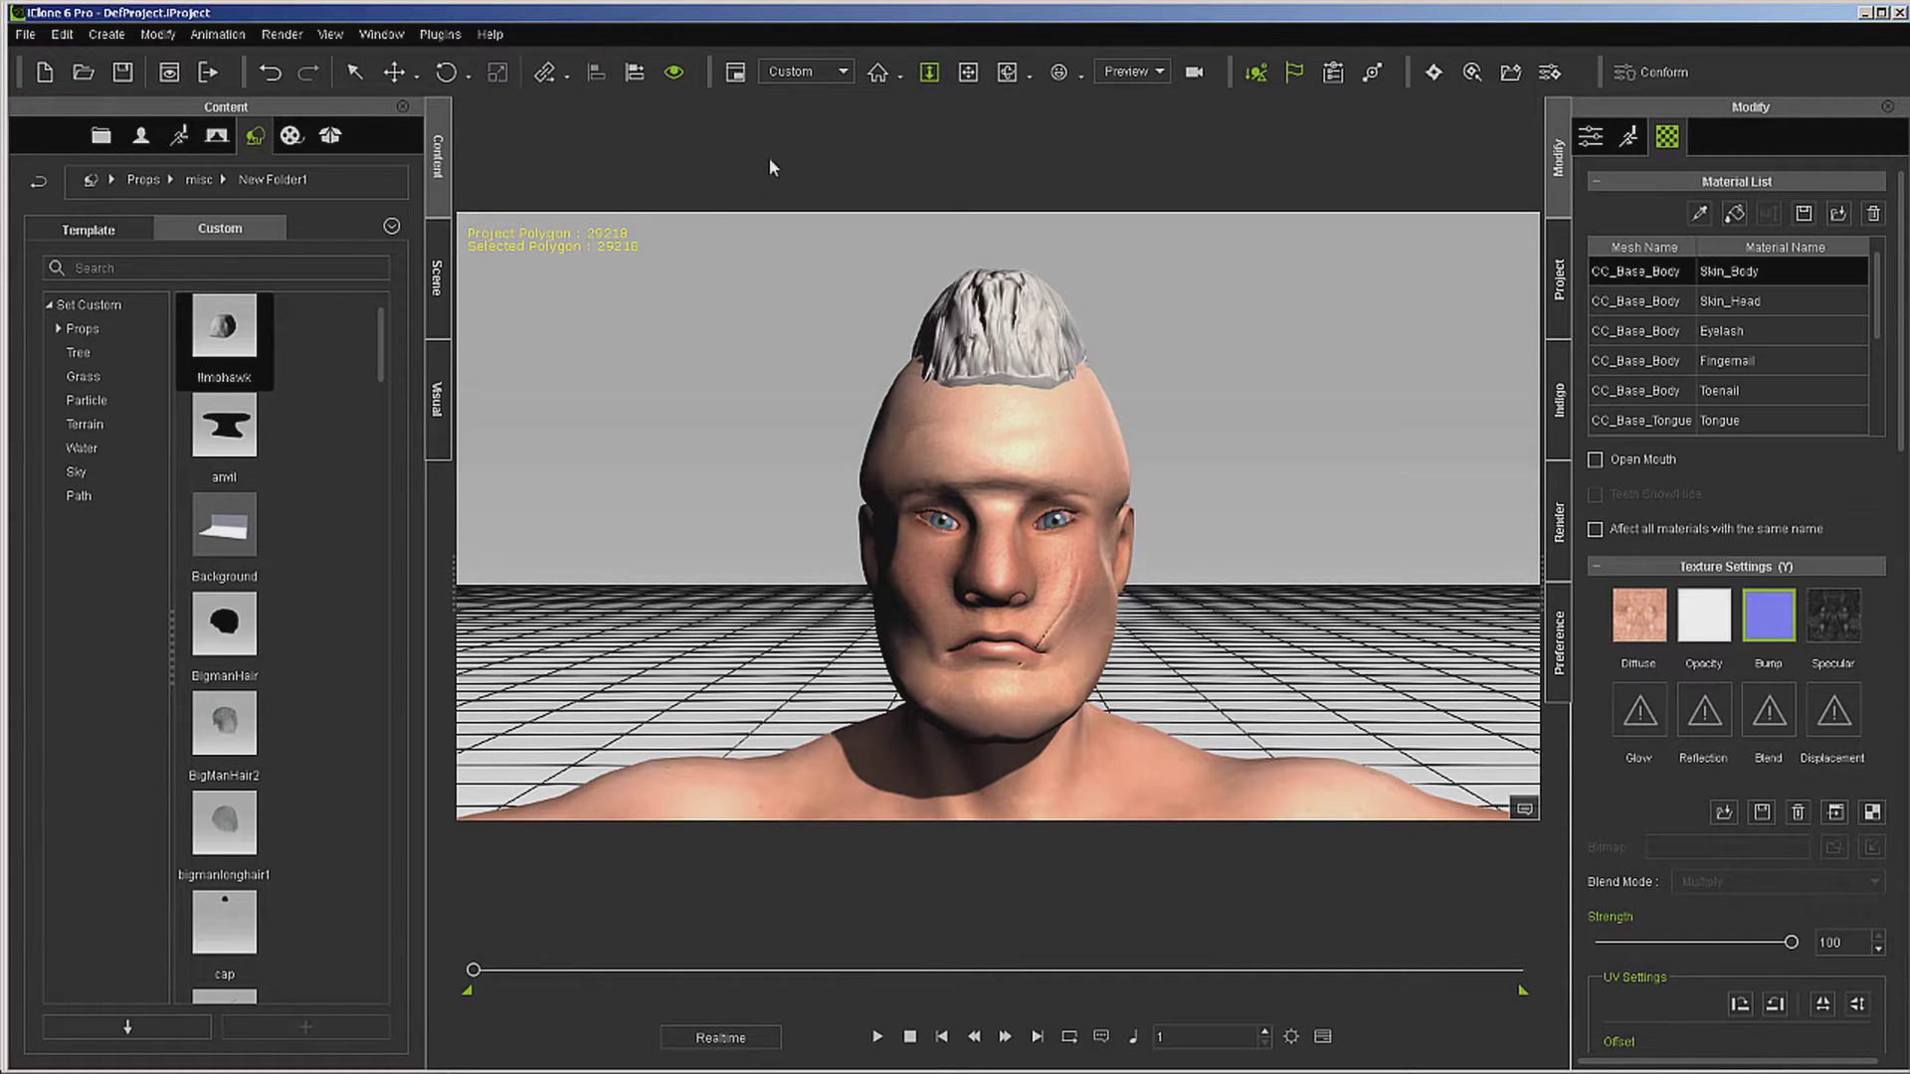
pyautogui.click(877, 73)
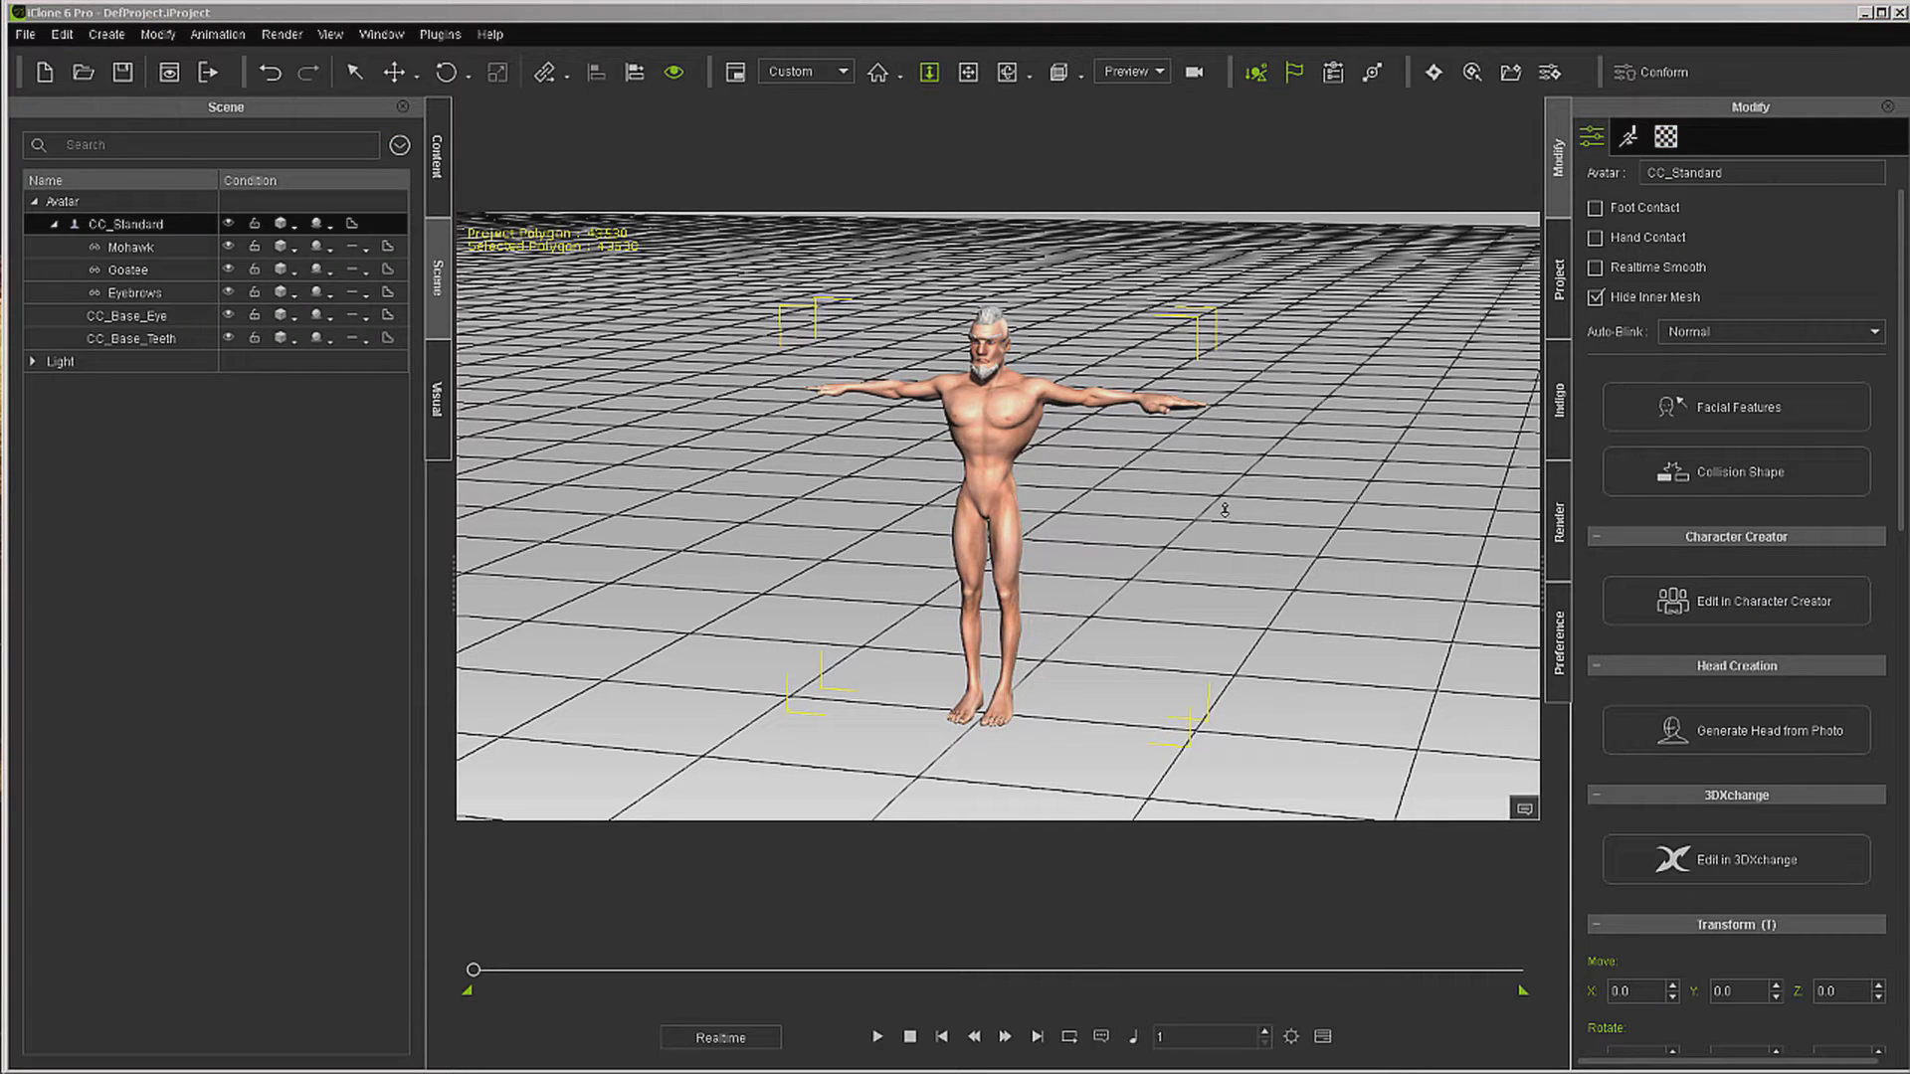
pyautogui.click(1667, 589)
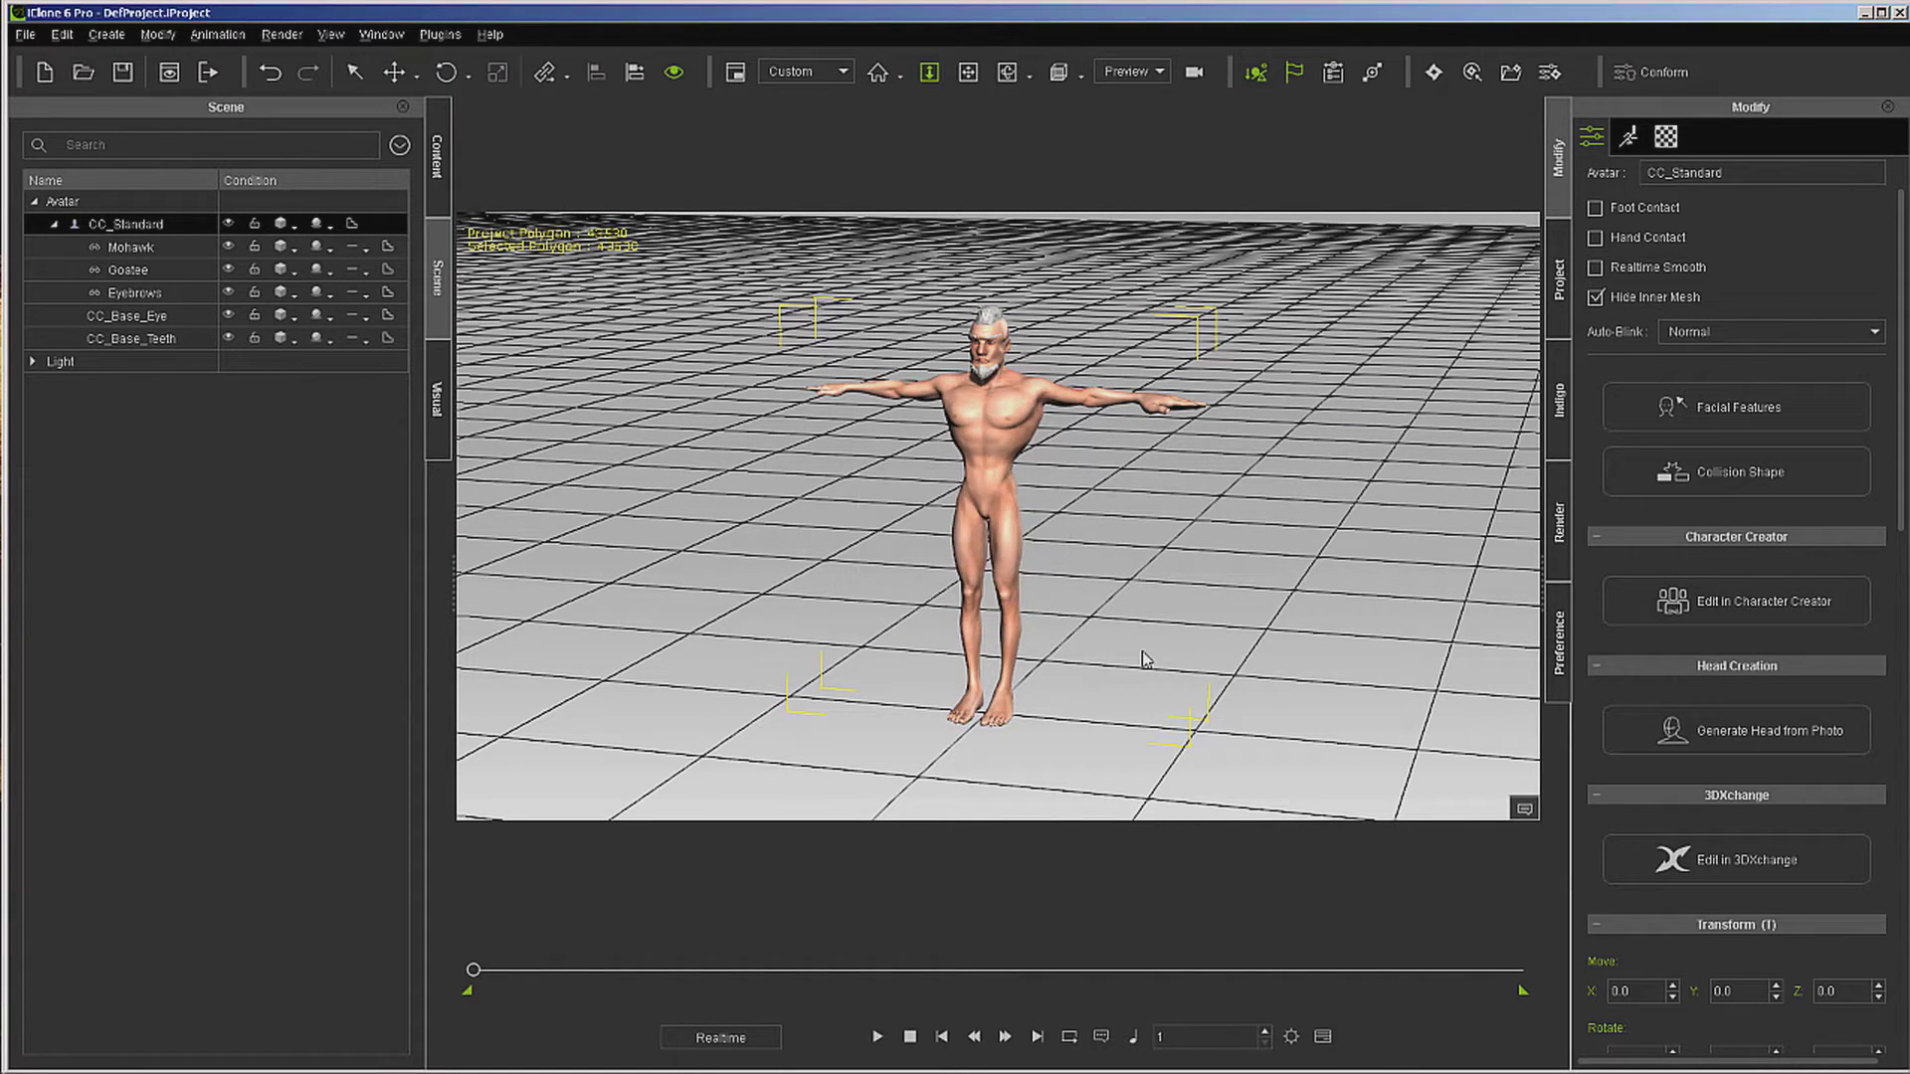
pyautogui.hotkey('alt', 'Tab')
pyautogui.hotkey('alt', 'Tab')
pyautogui.press('Escape')
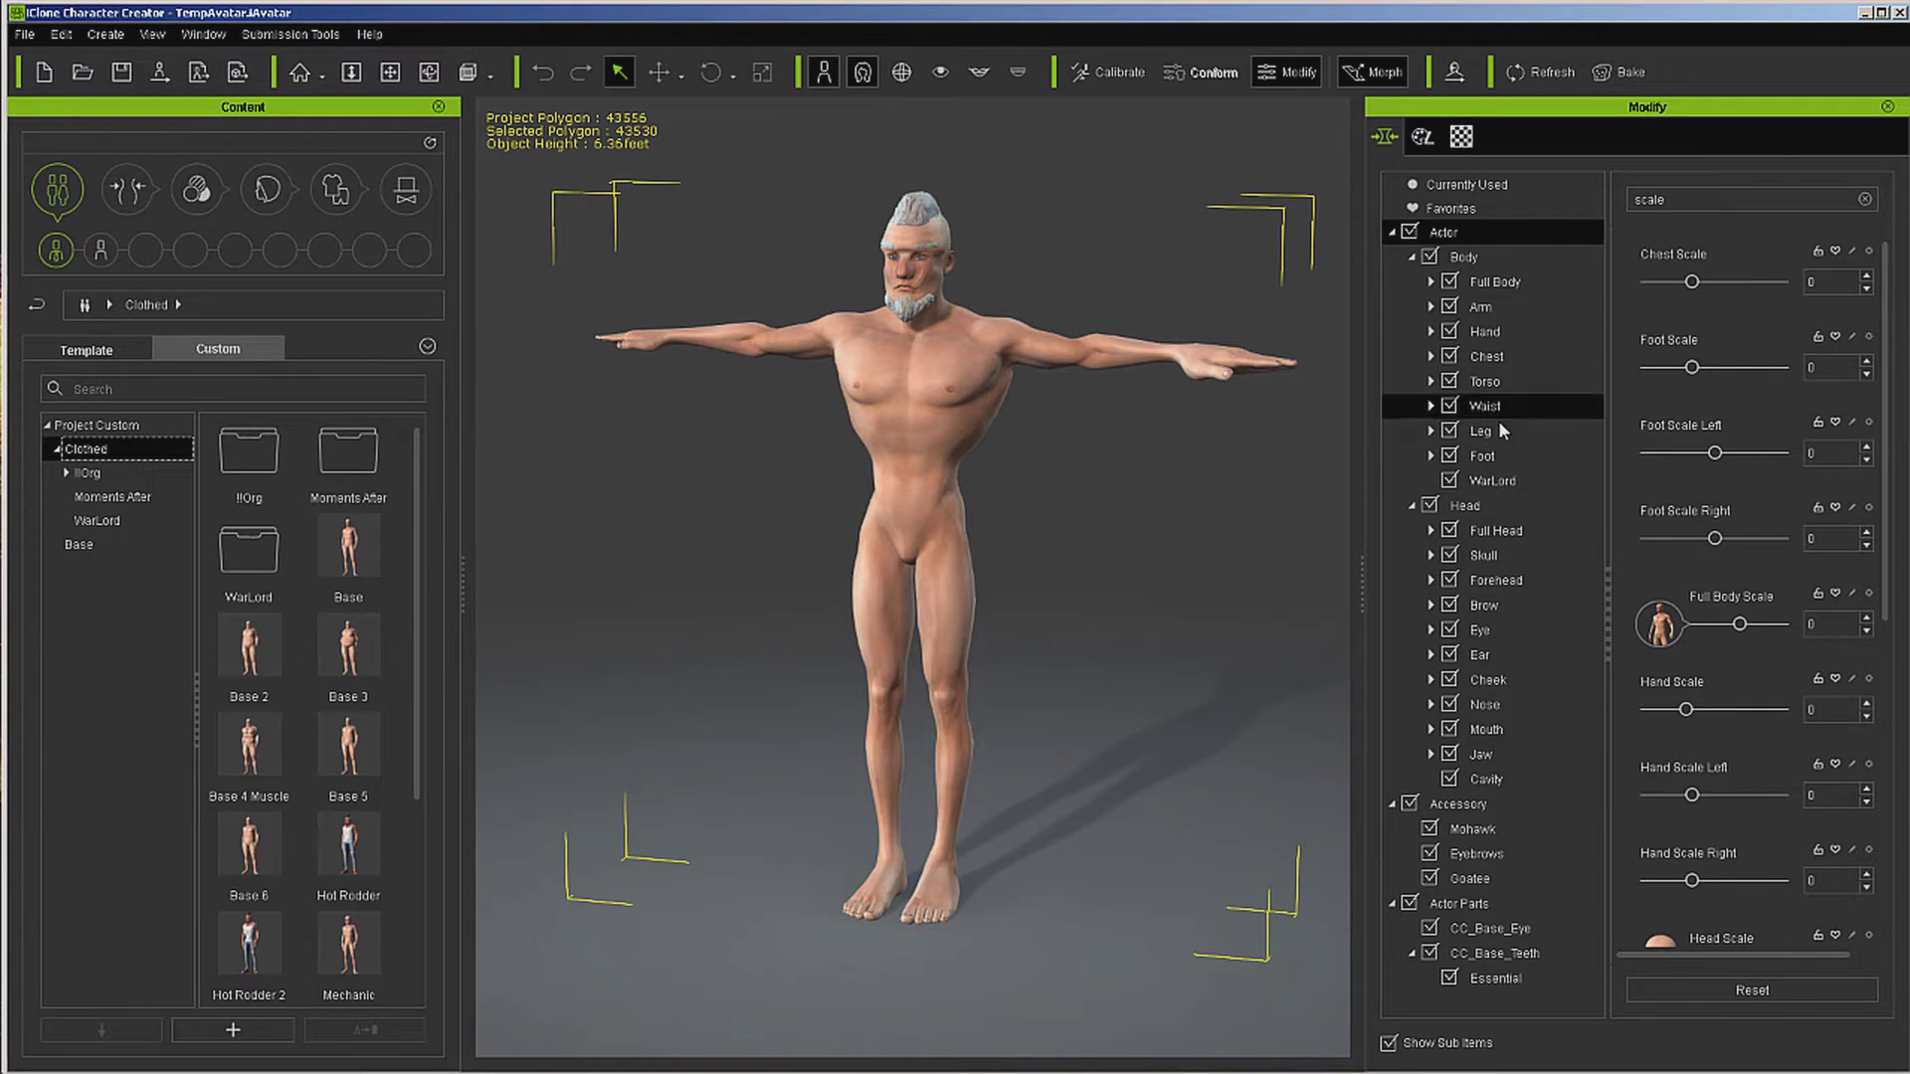
# Step: Enlarge the character's right foot by setting Foot Scale Right to 19
pyautogui.click(1484, 460)
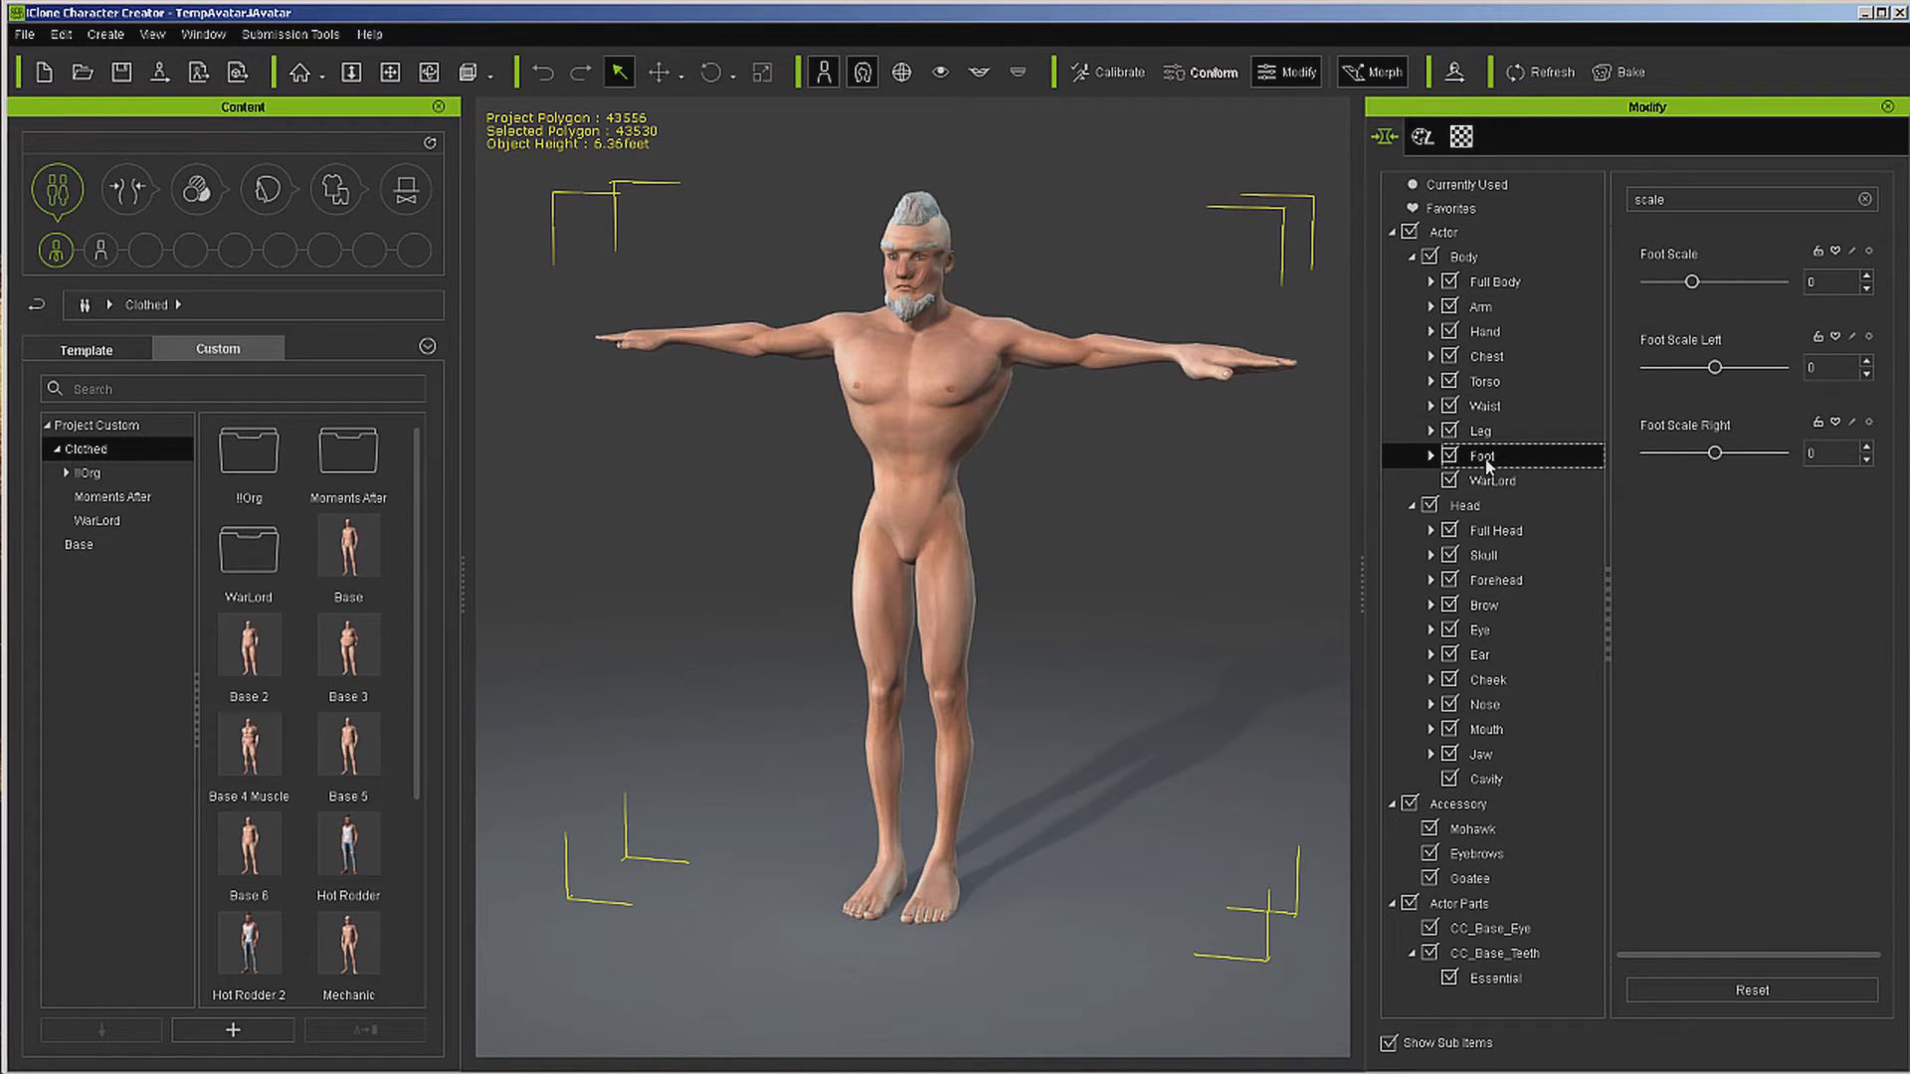
pyautogui.click(1715, 454)
pyautogui.moveTo(1715, 454); pyautogui.dragTo(1728, 458)
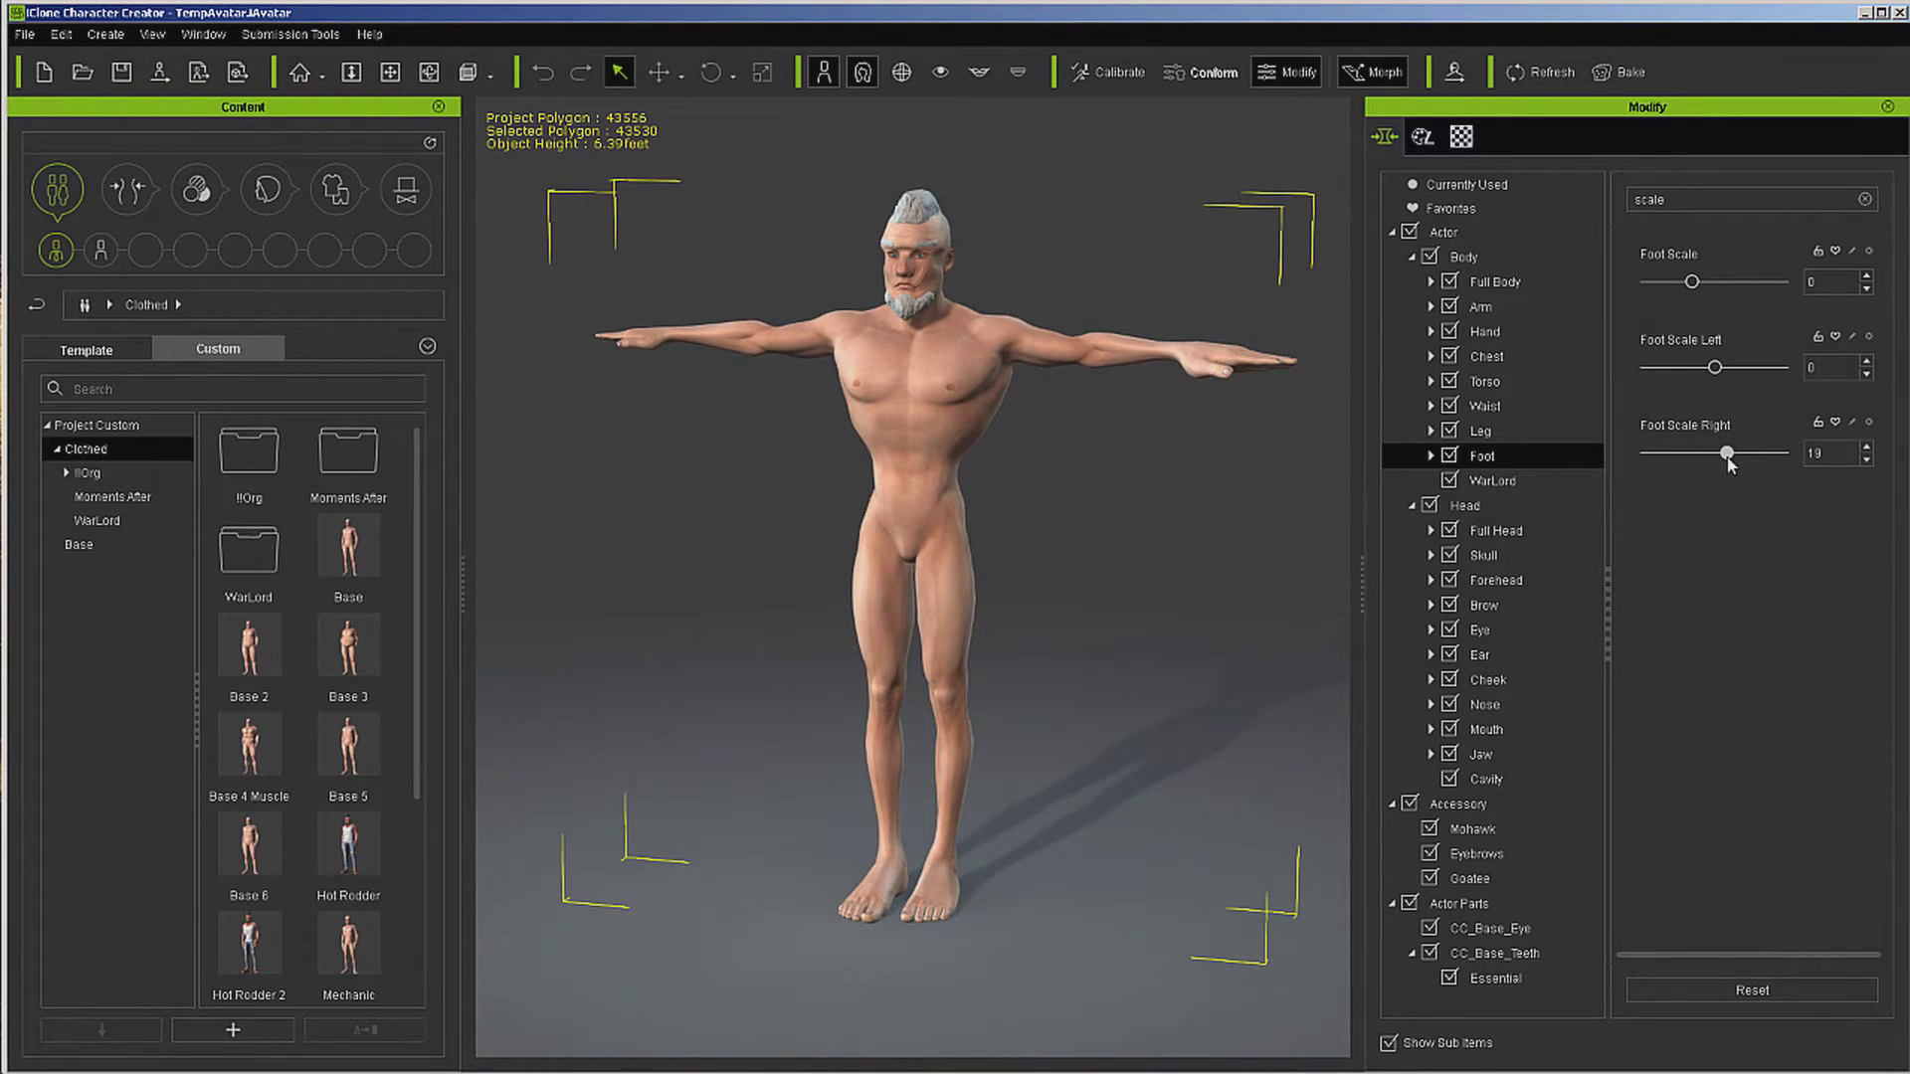
# Step: Enlarge the character's right hand by setting Hand Scale Right to 30
pyautogui.click(1484, 332)
pyautogui.moveTo(1692, 452); pyautogui.dragTo(1712, 455)
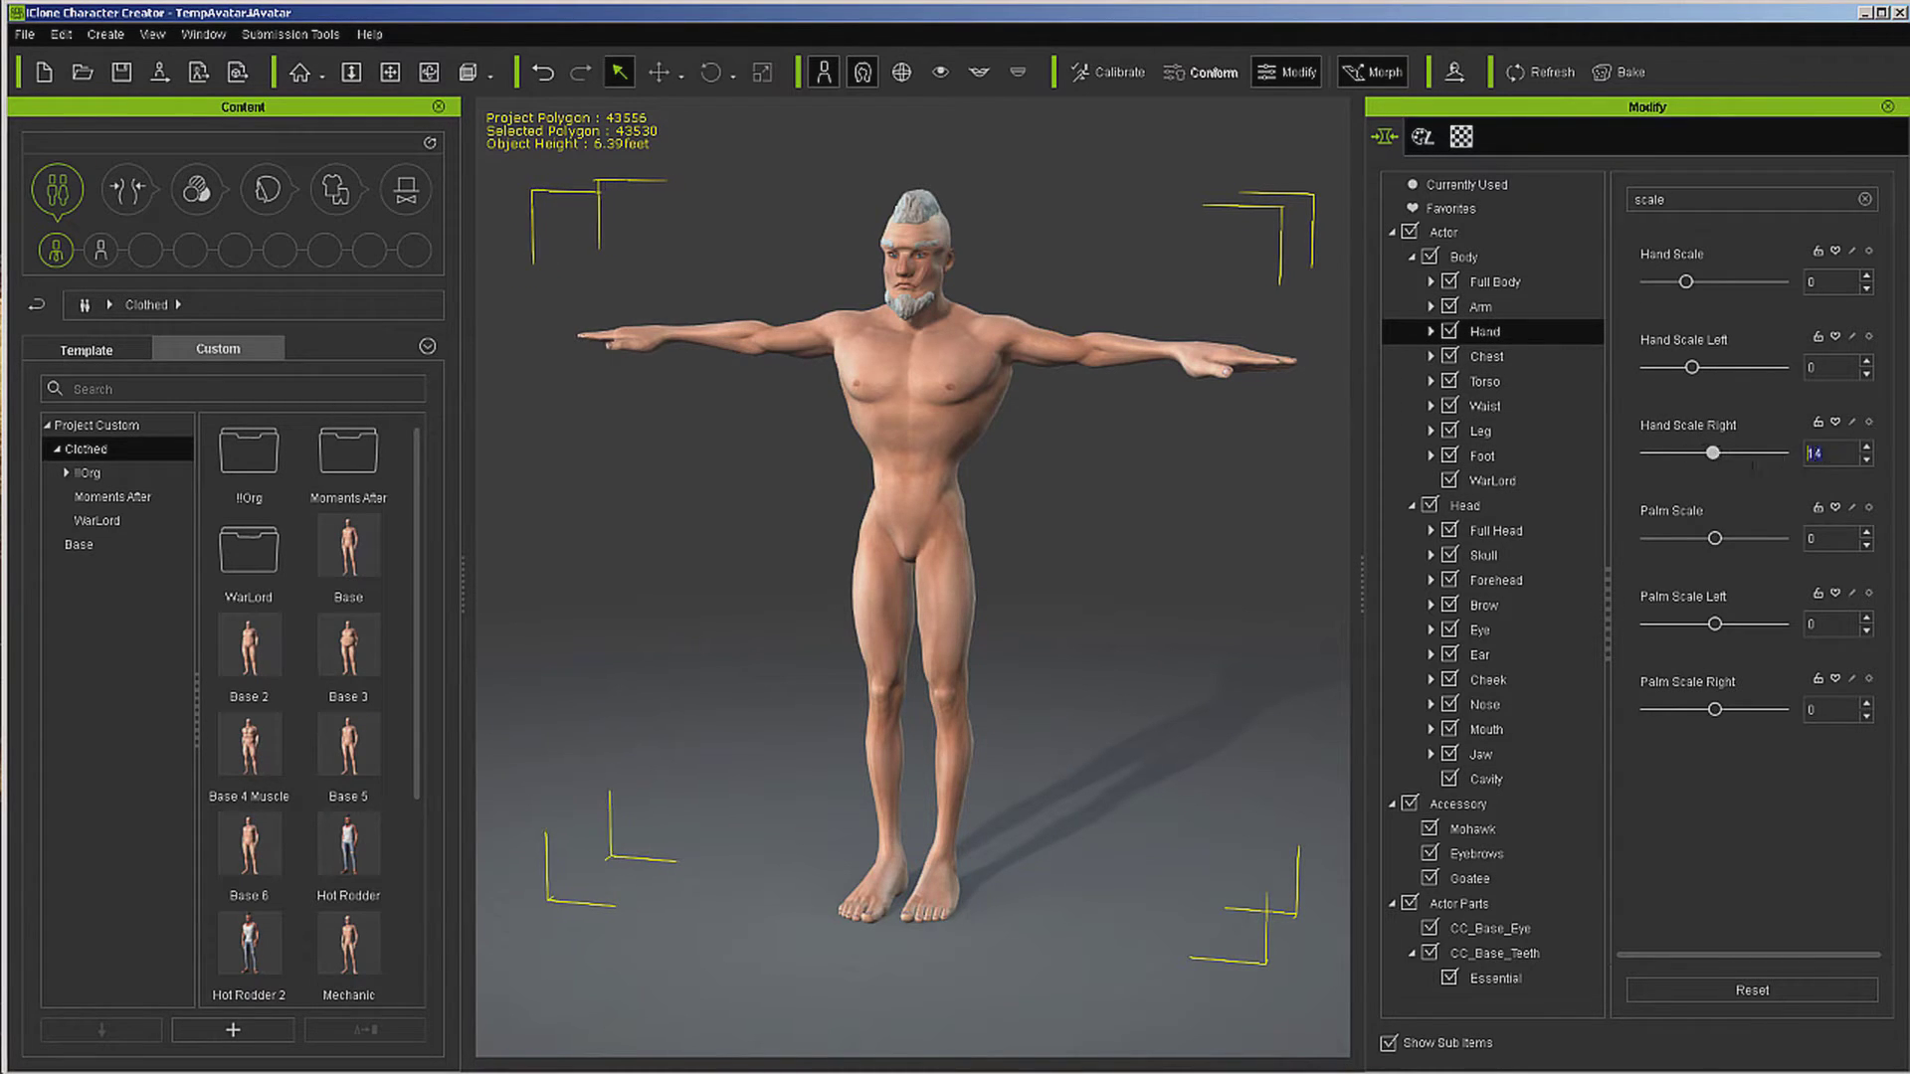
pyautogui.write('30')
pyautogui.click(1830, 368)
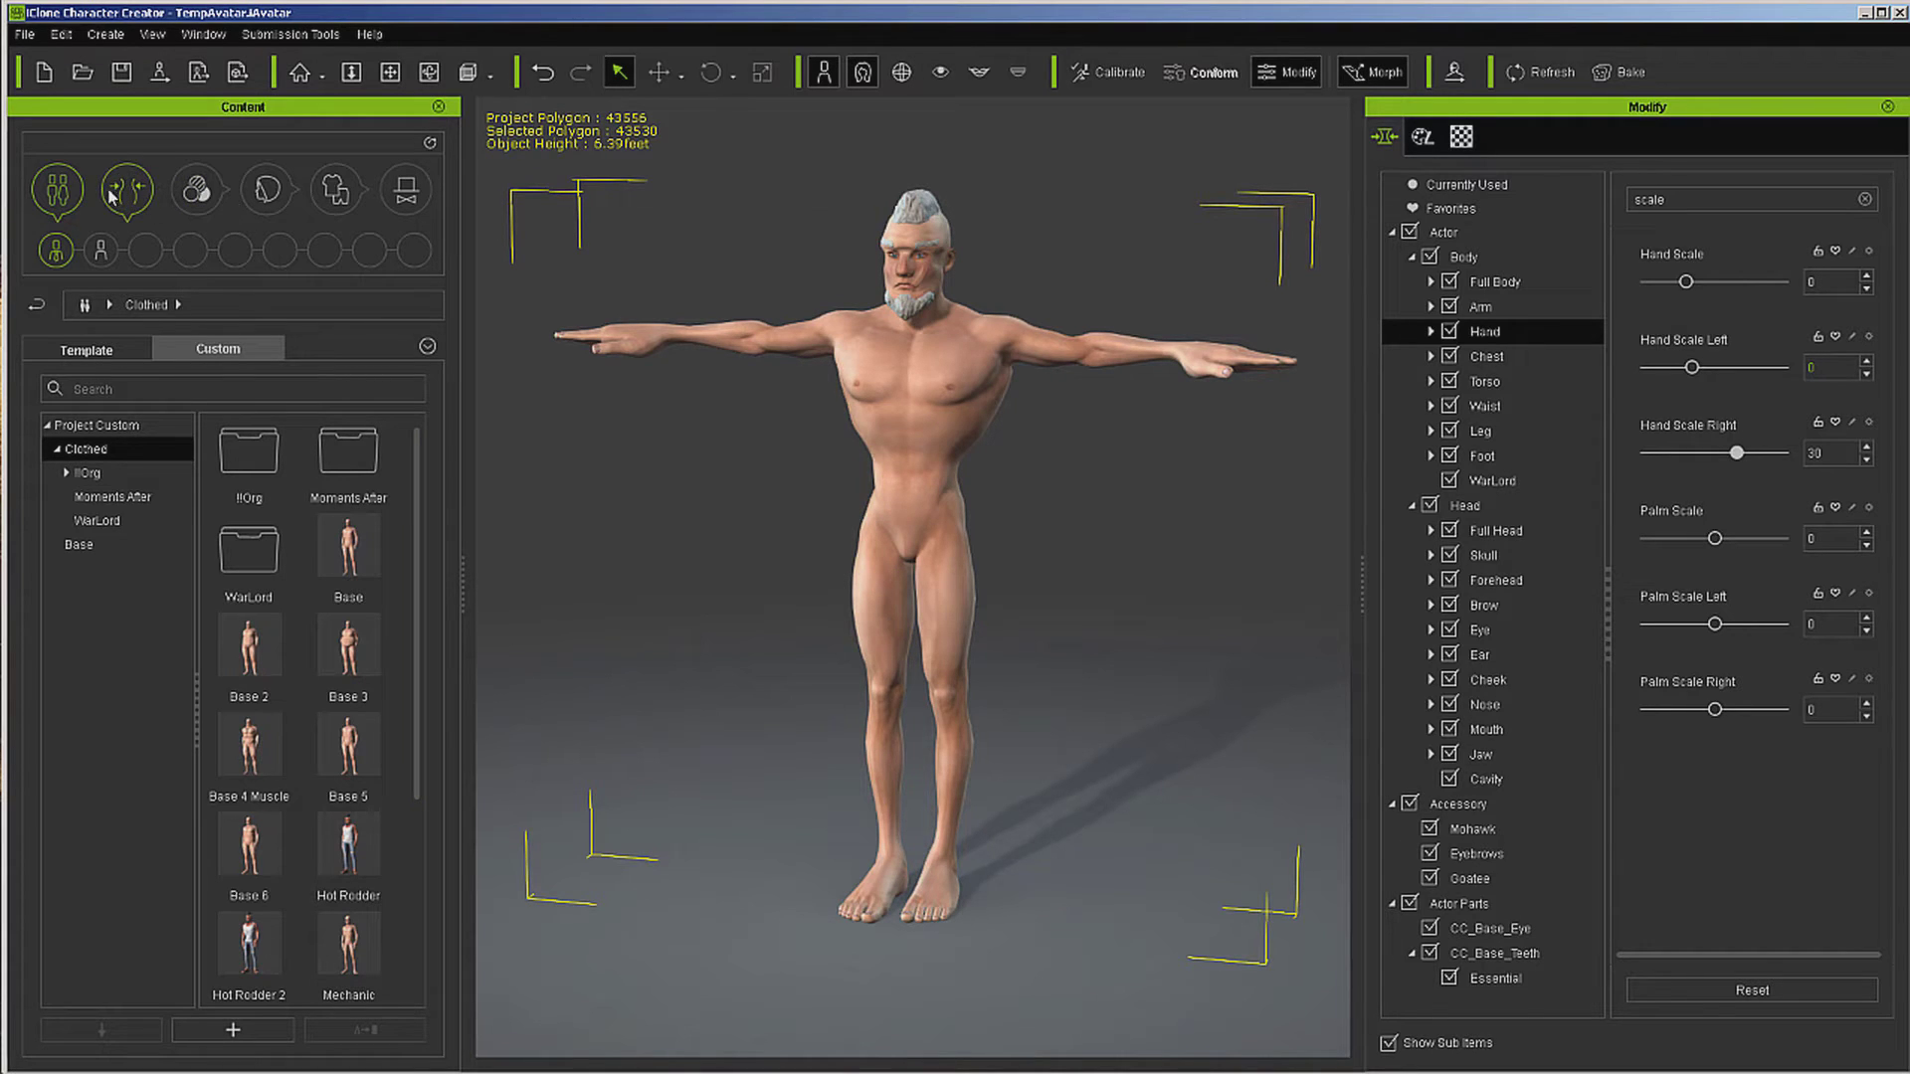
# Step: Dress the character in the Tank Top_C shirt and the Jeans_A pants from the clothing templates
pyautogui.click(330, 201)
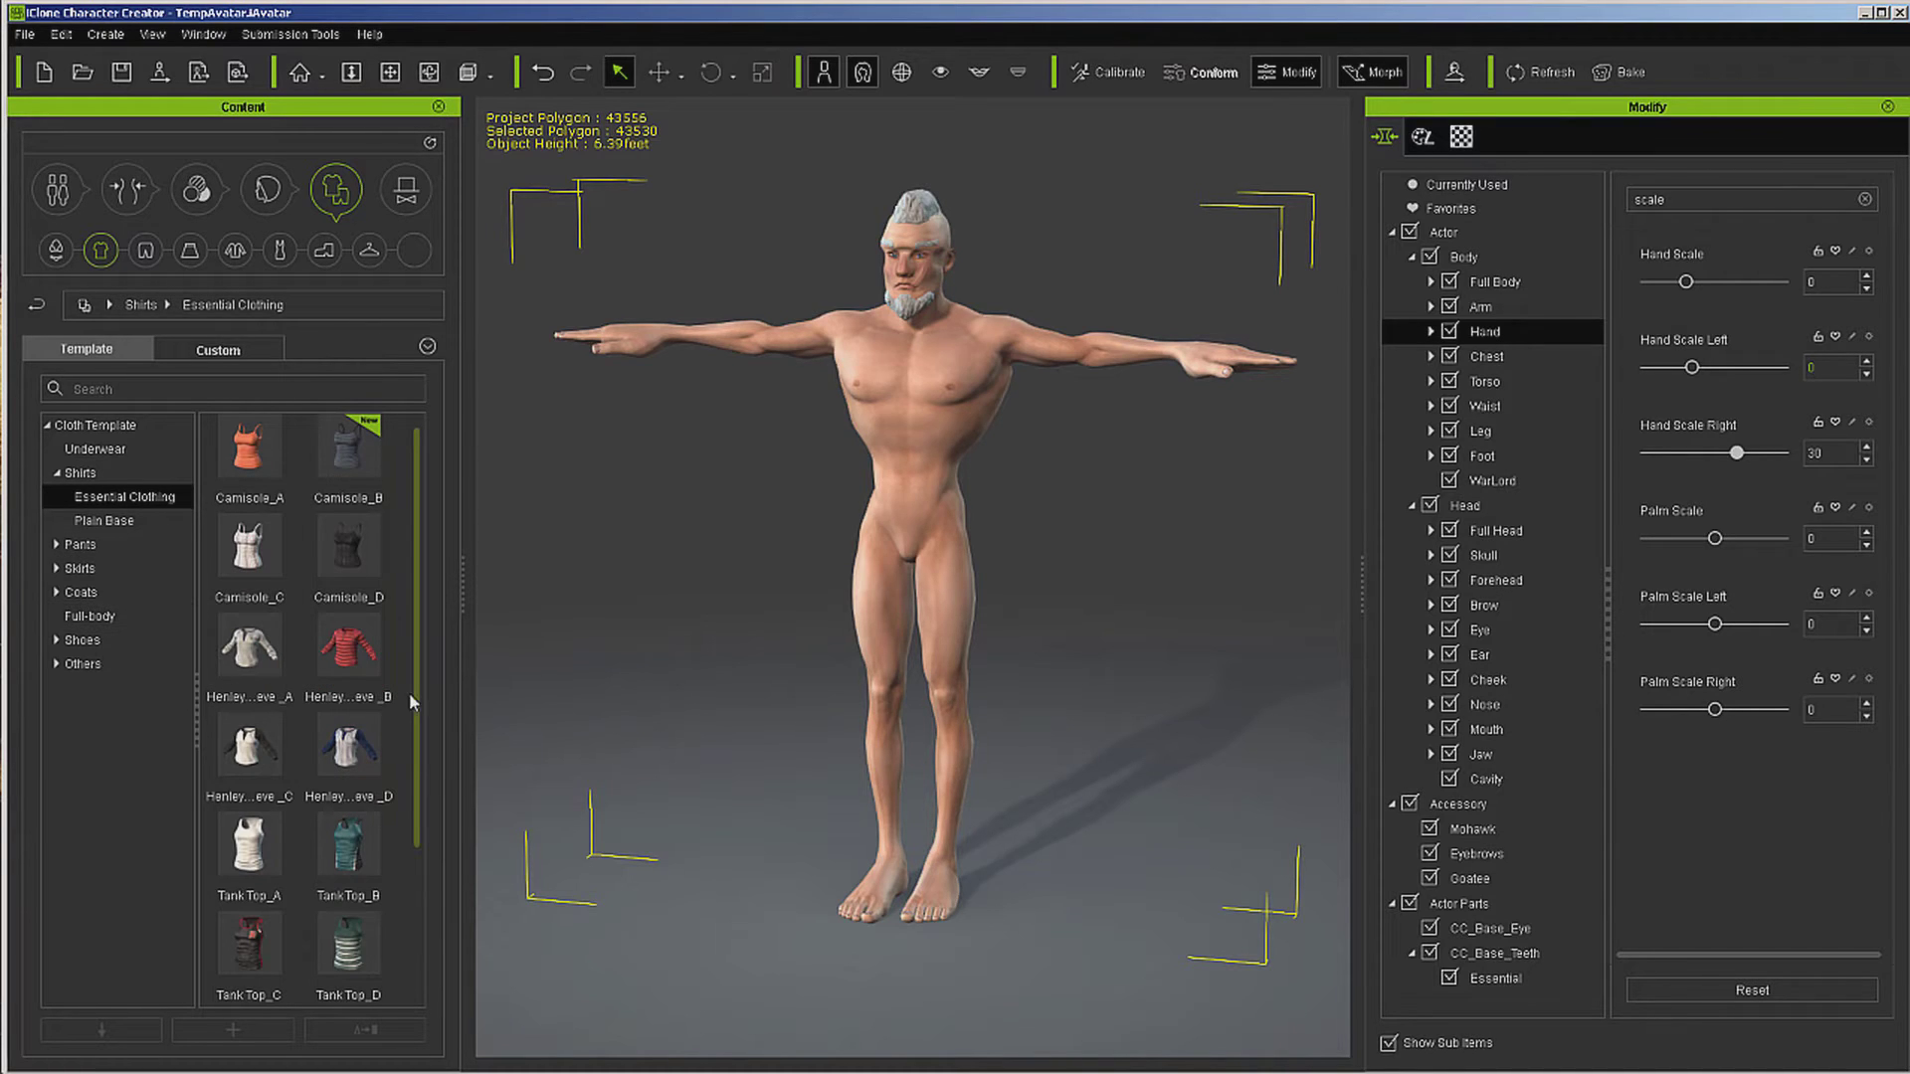
pyautogui.doubleClick(230, 943)
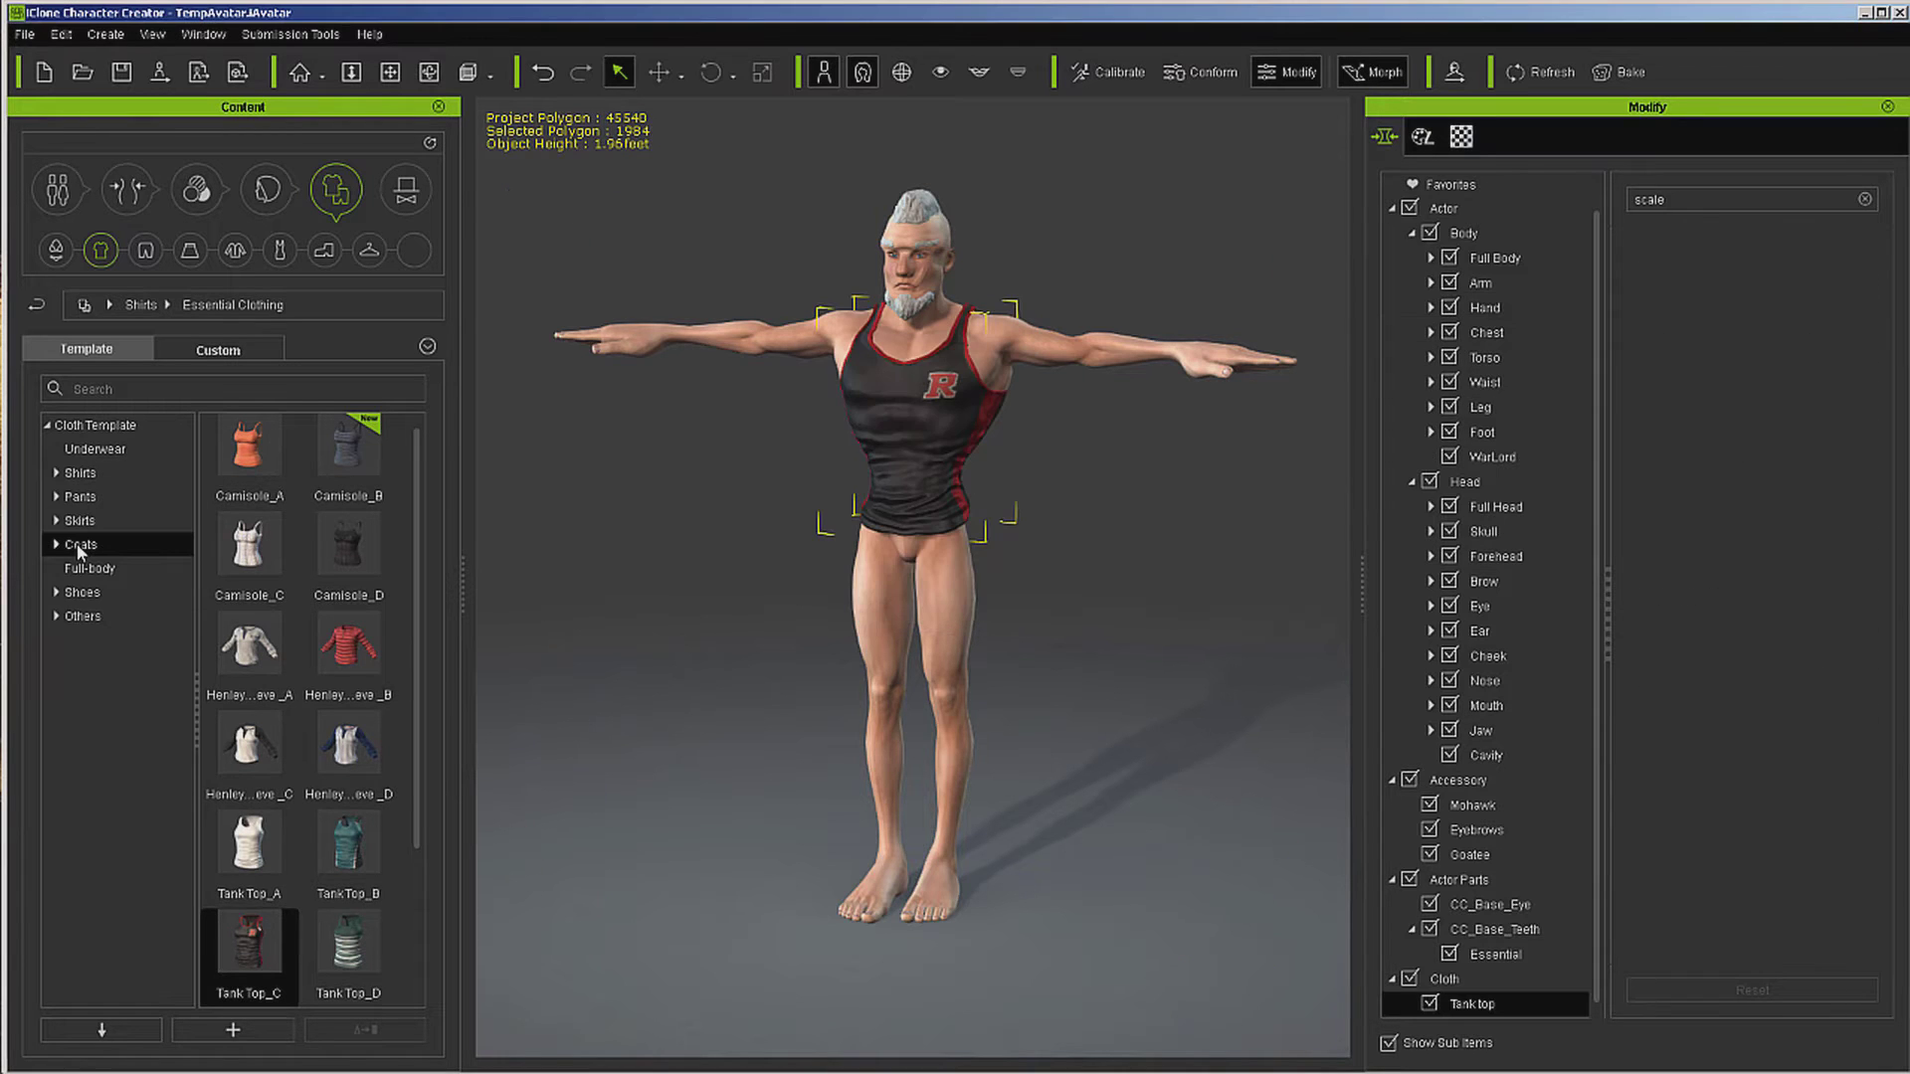
pyautogui.click(80, 497)
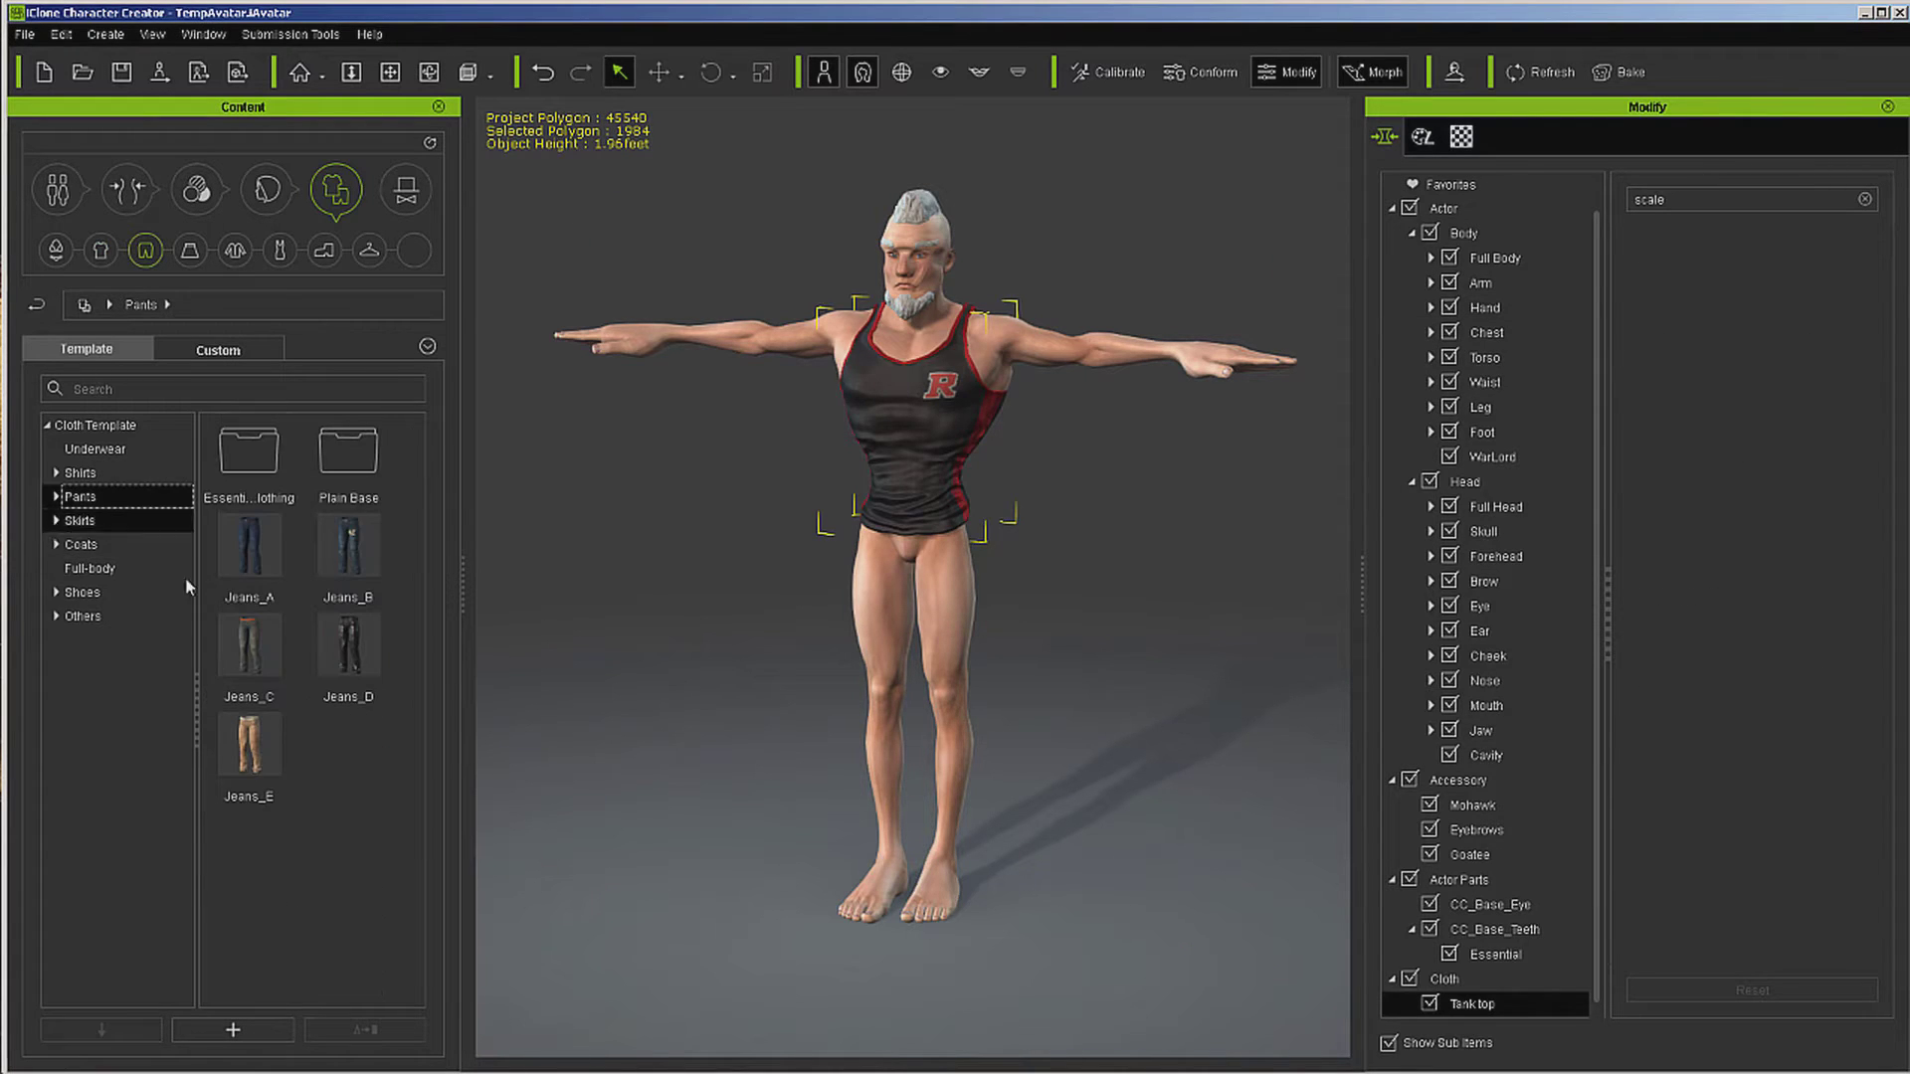
pyautogui.doubleClick(261, 549)
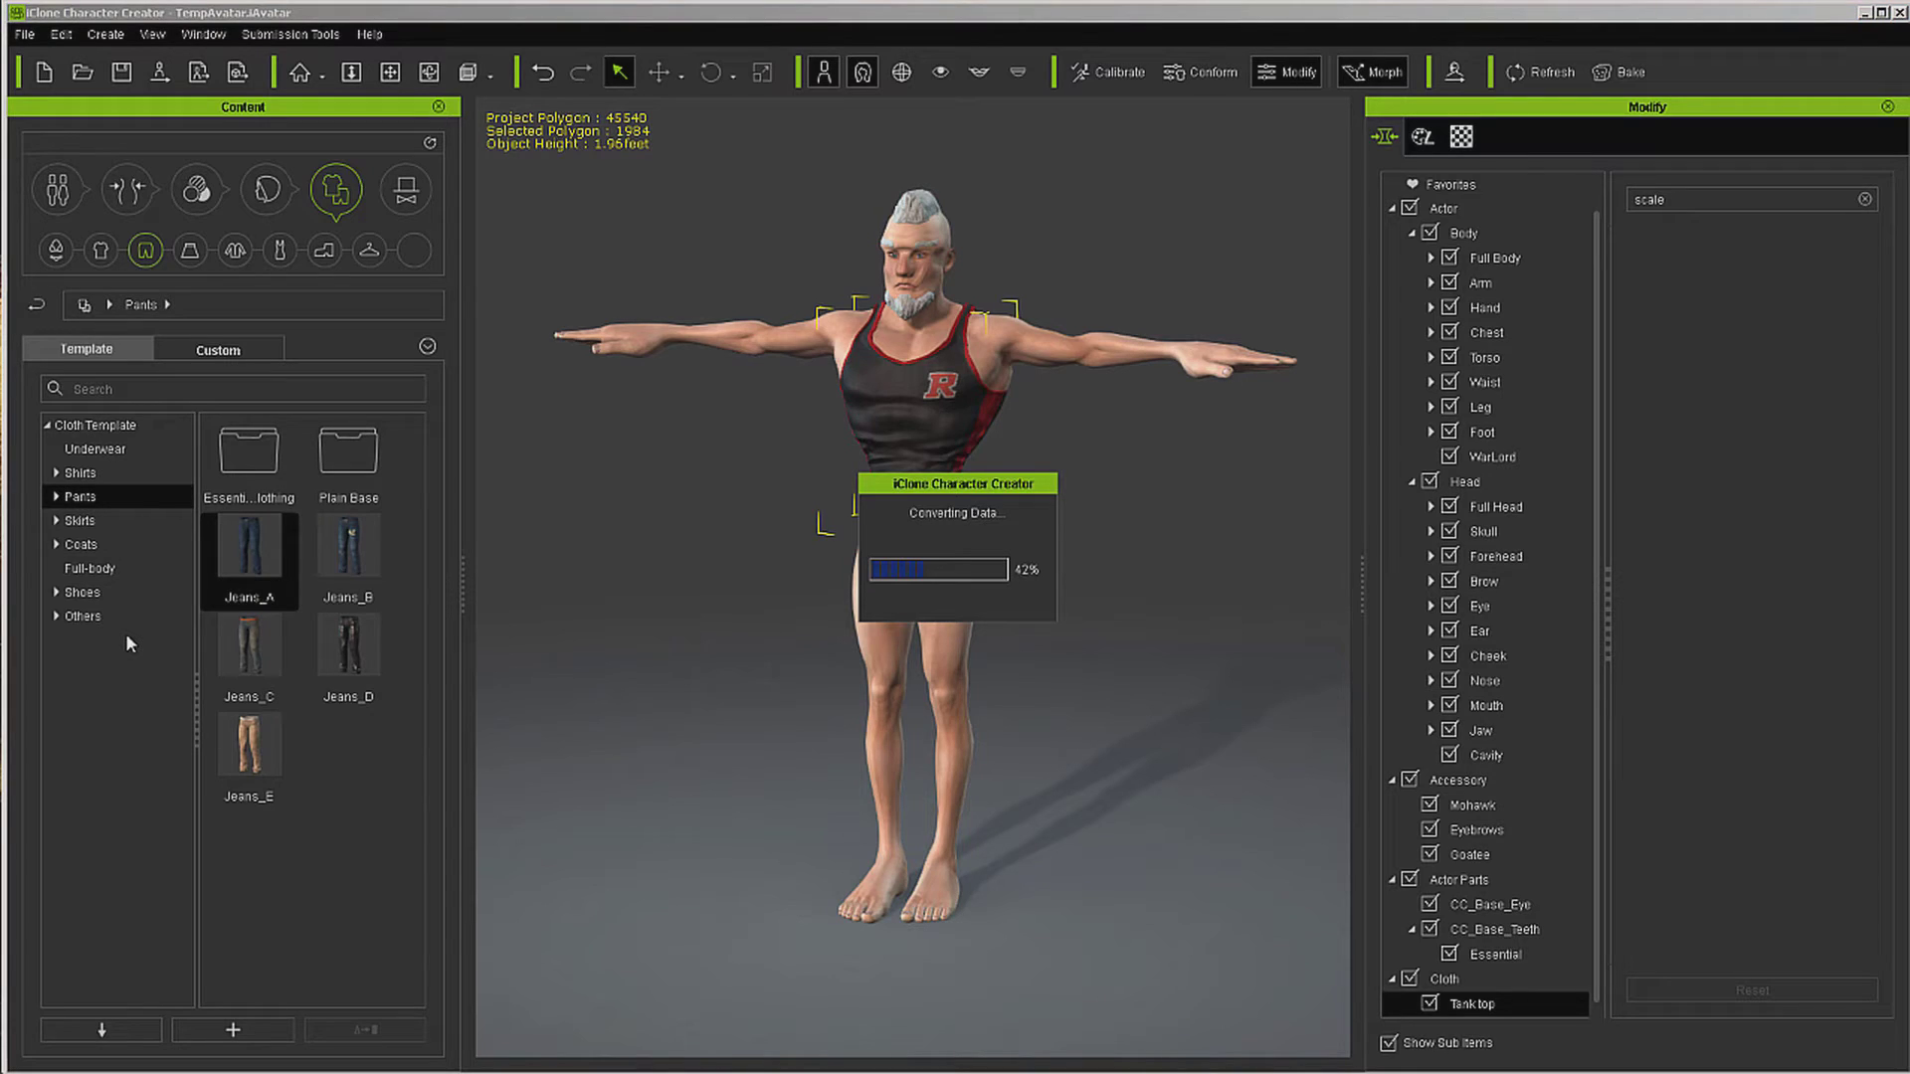
# Step: Browse the coat templates, and put the Flip-flops_B essential clothing shoes on the character
pyautogui.click(80, 593)
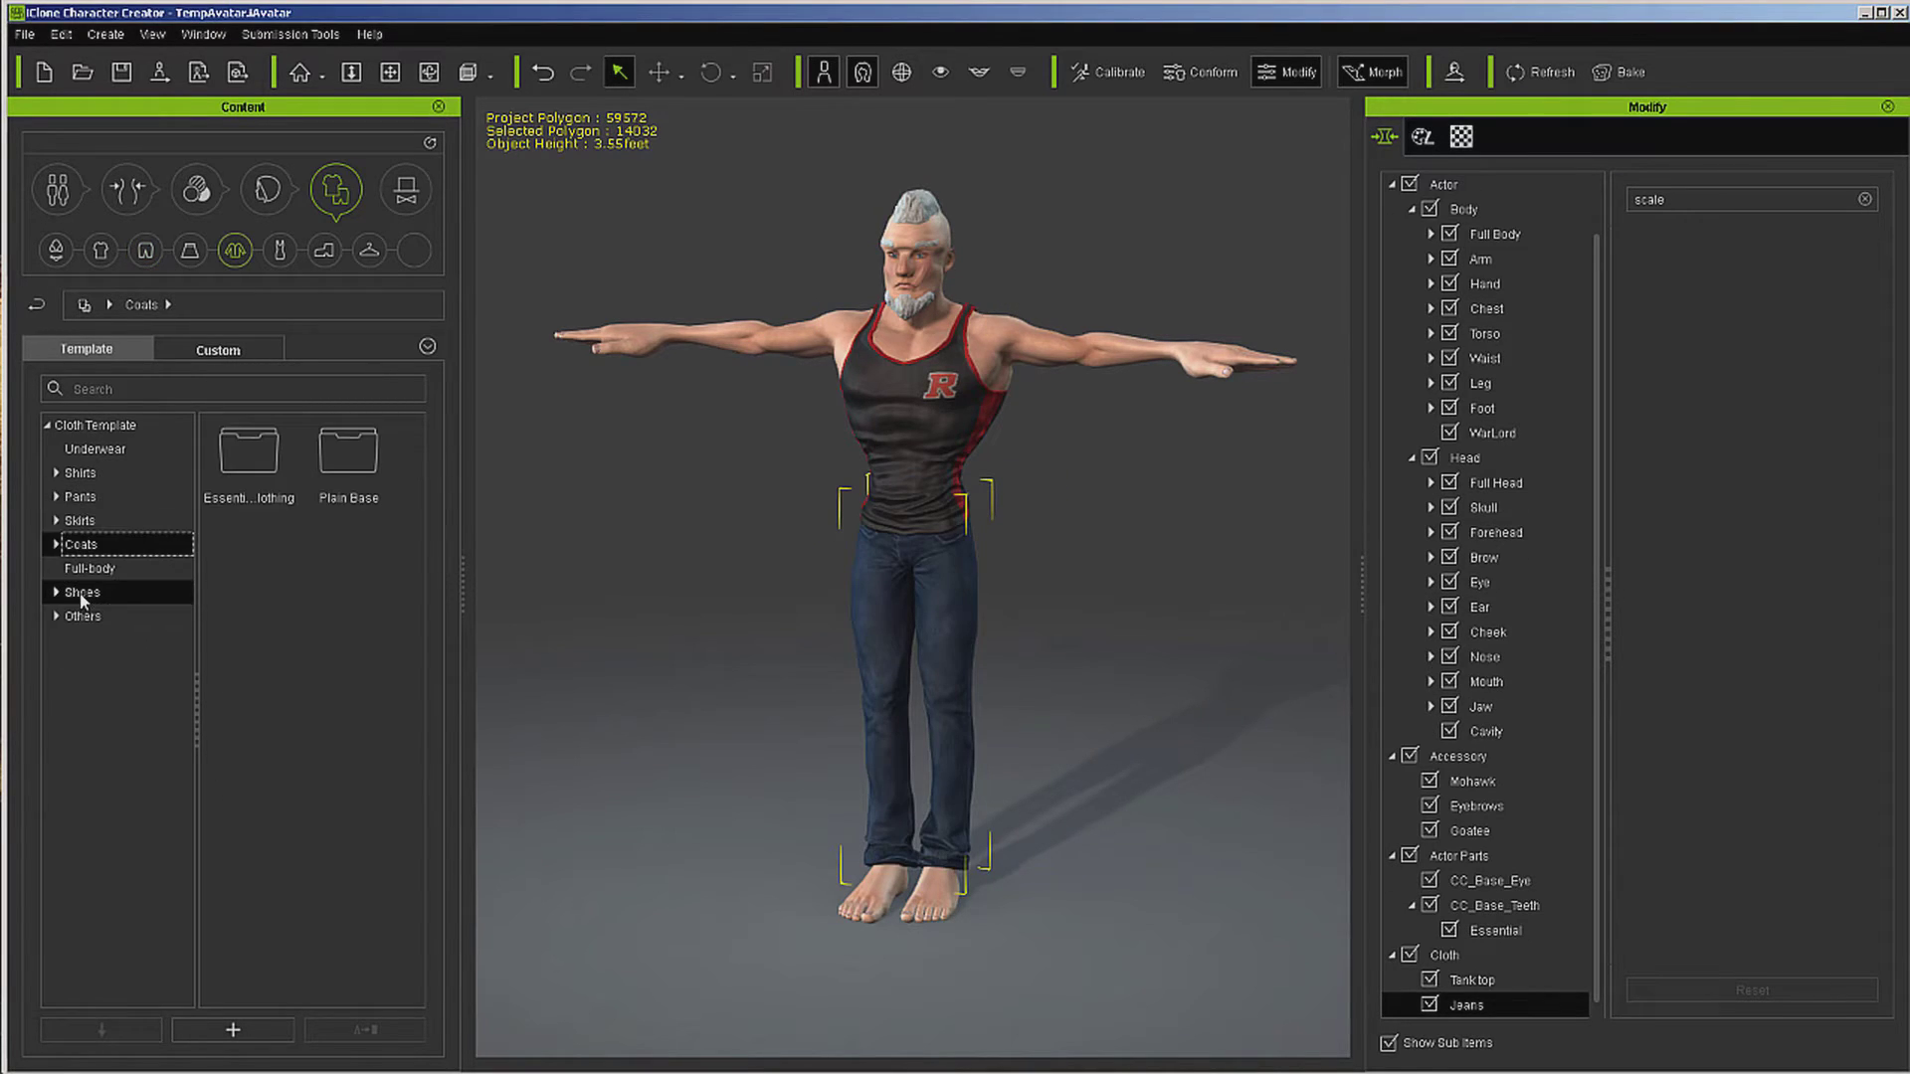
pyautogui.doubleClick(247, 452)
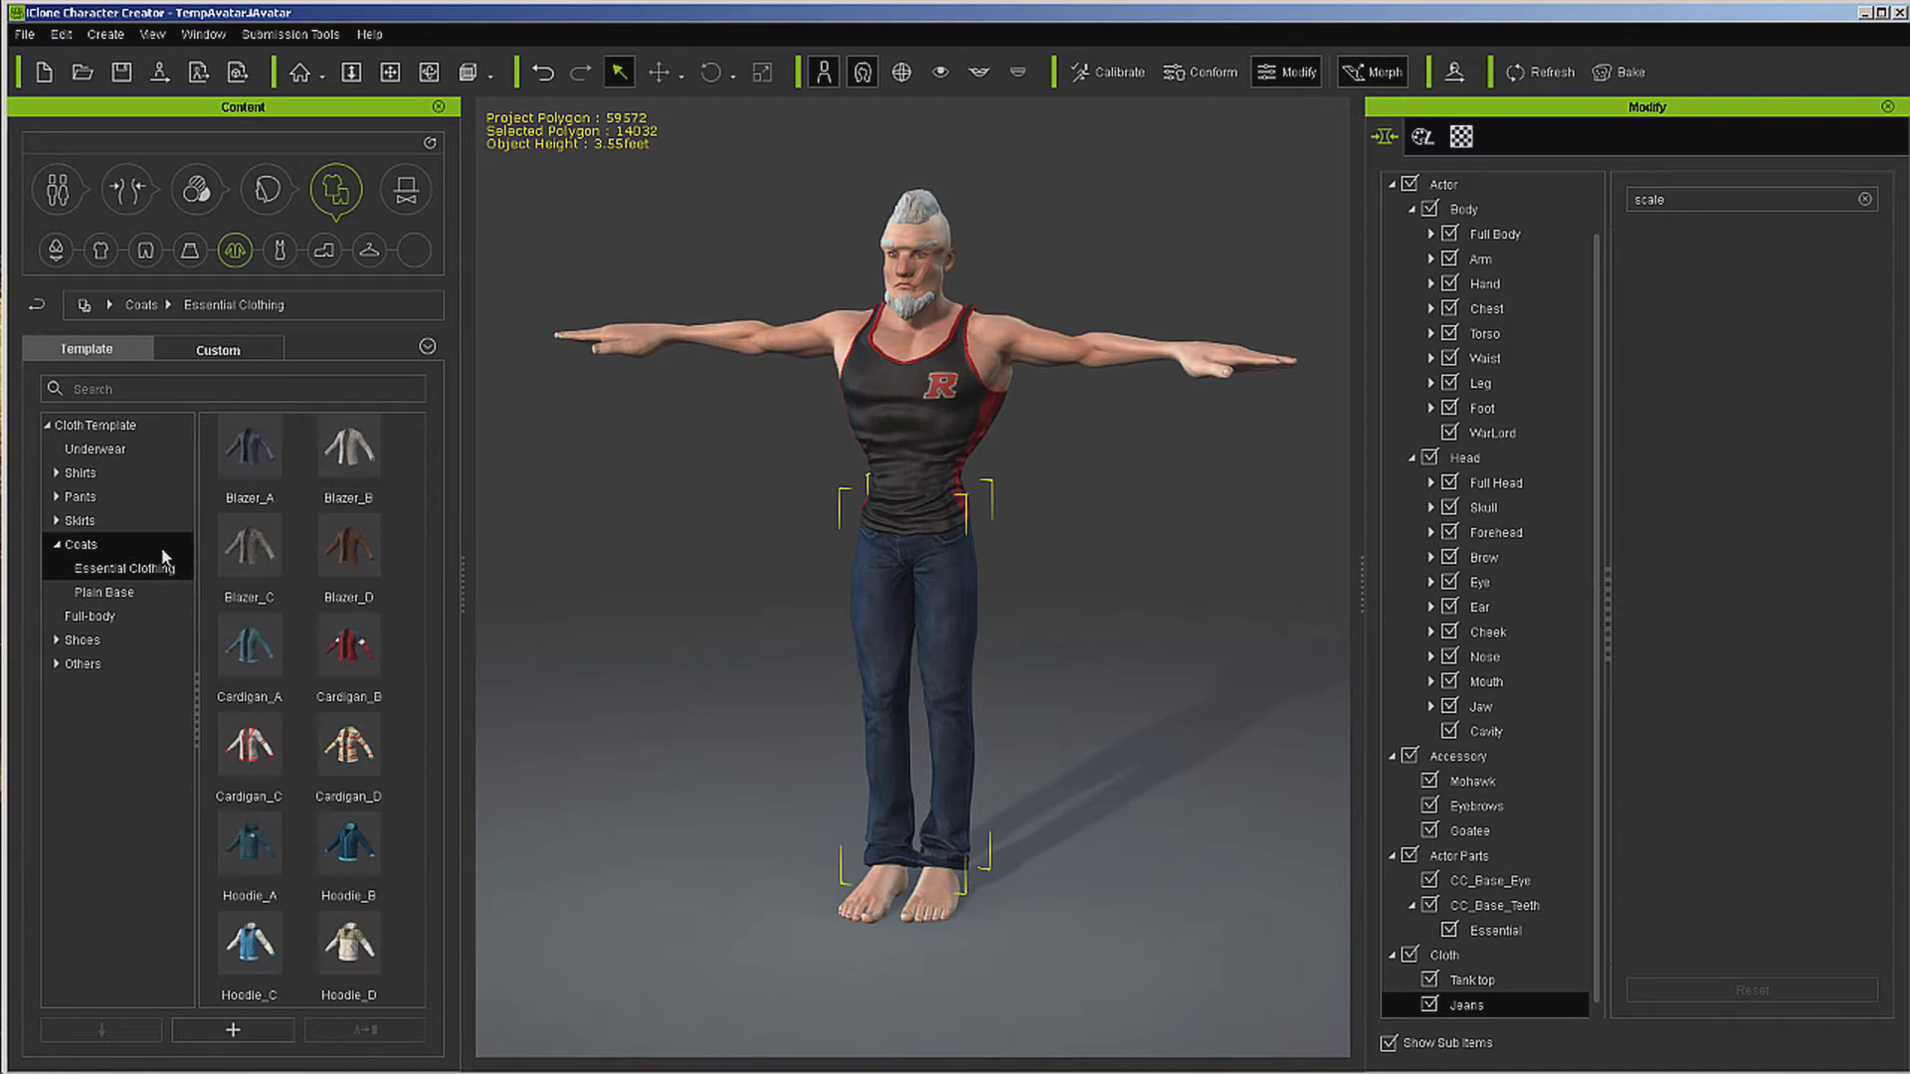
pyautogui.click(81, 641)
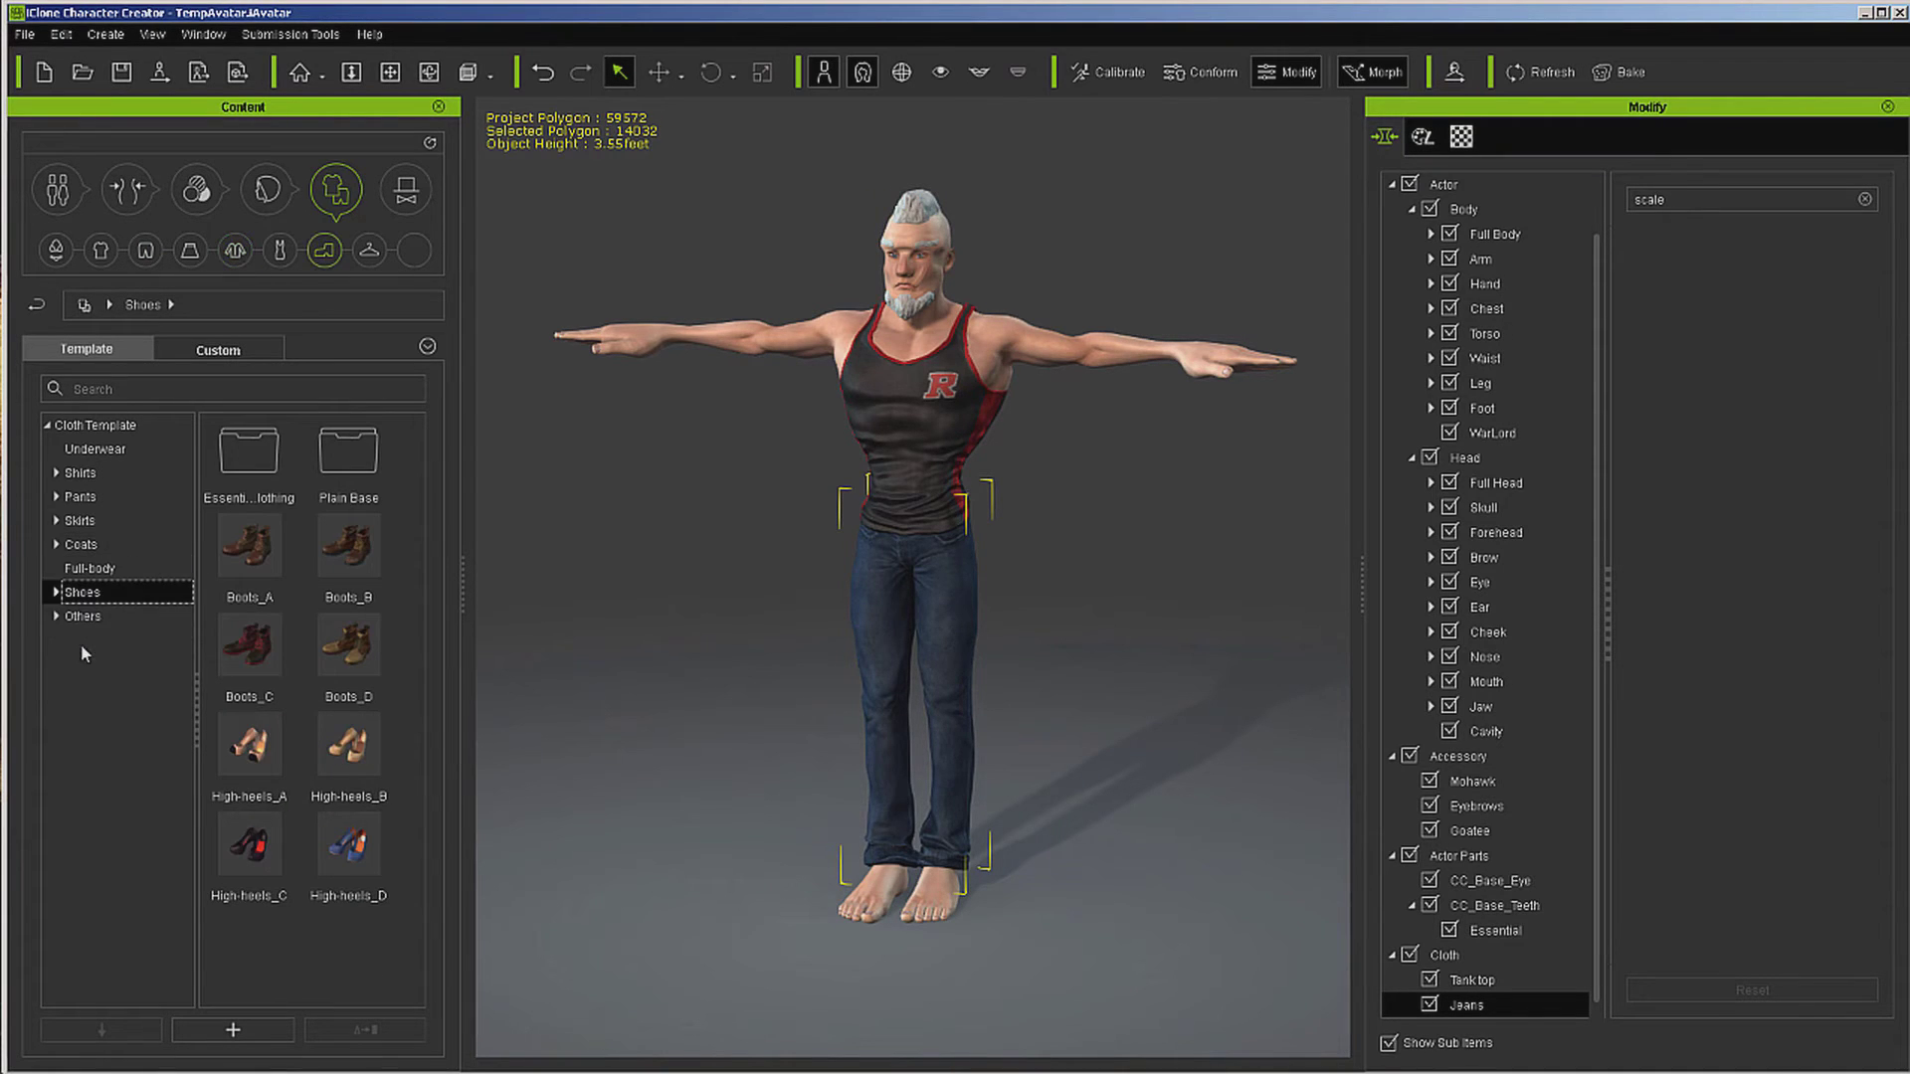
pyautogui.click(257, 453)
pyautogui.doubleClick(256, 453)
pyautogui.doubleClick(349, 453)
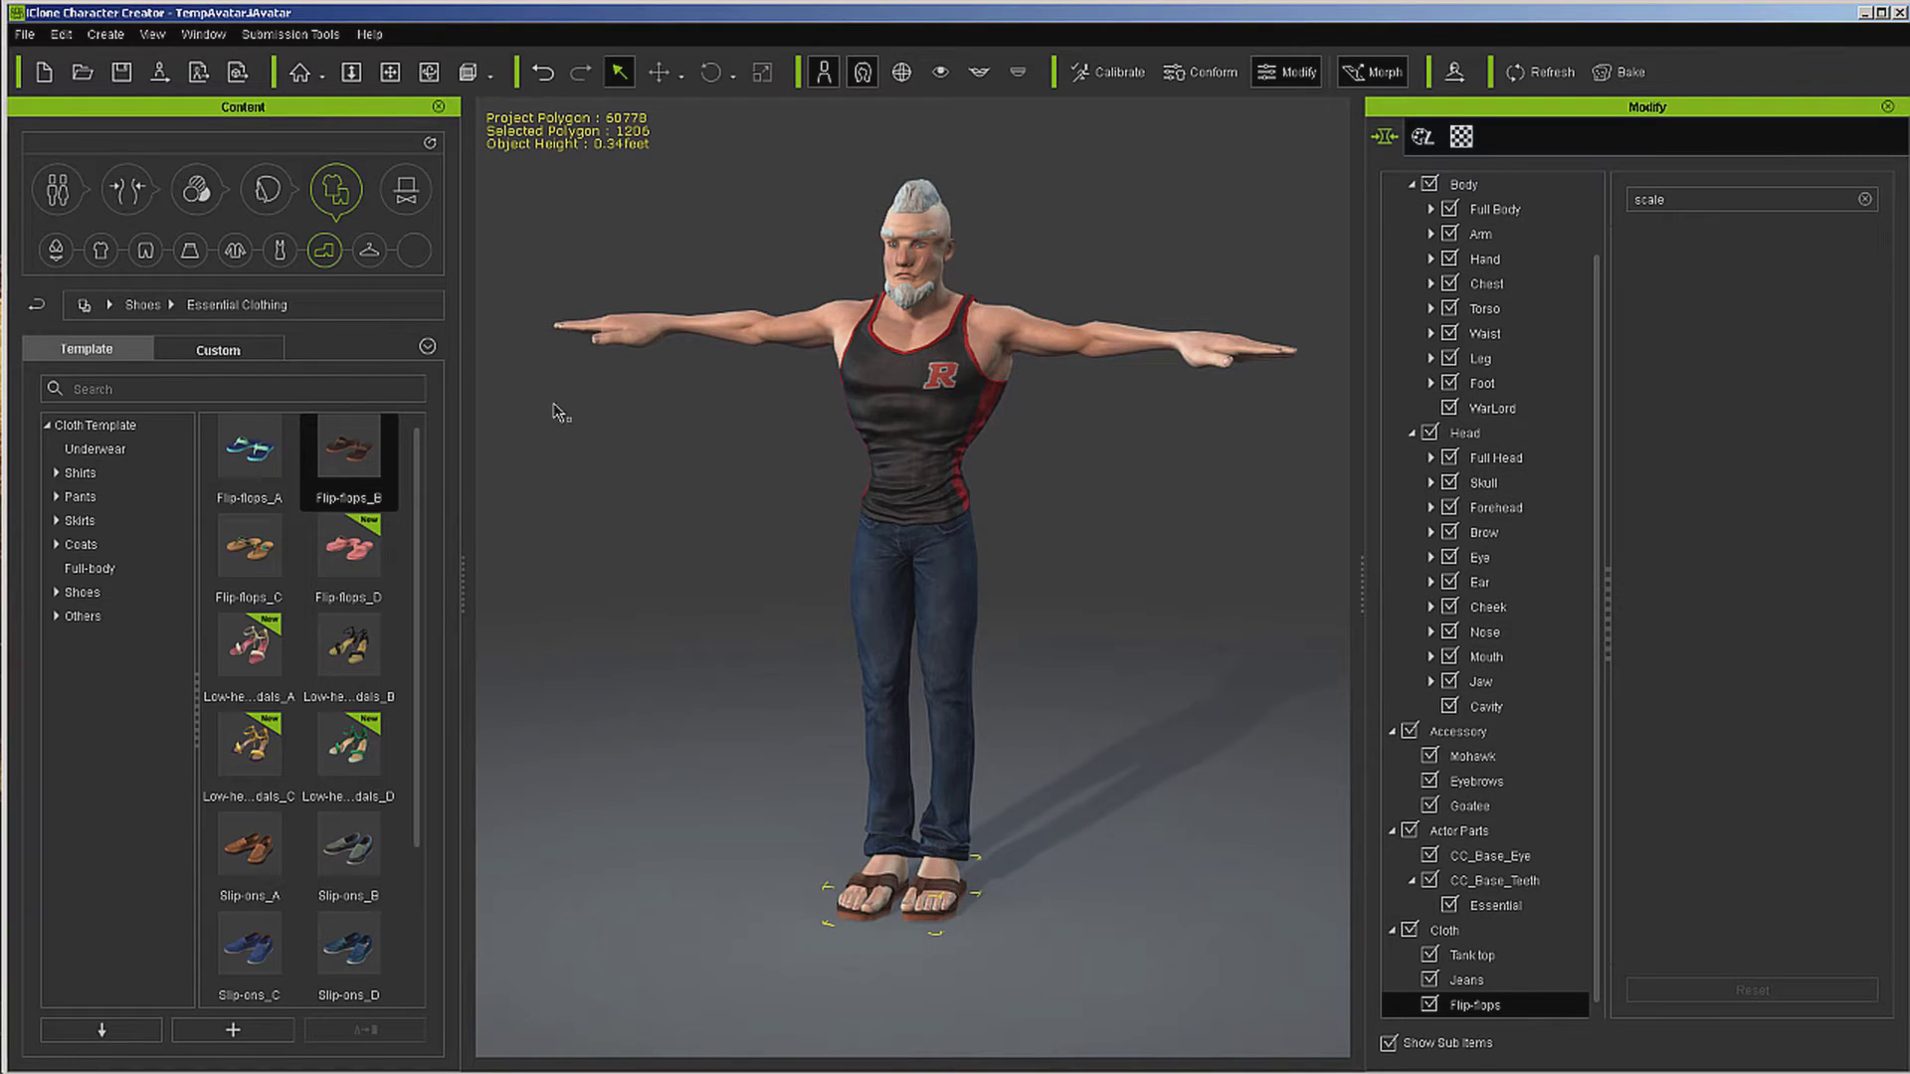
# Step: Apply the Brawny Man skin from the normal essential skin templates to the character
pyautogui.click(196, 189)
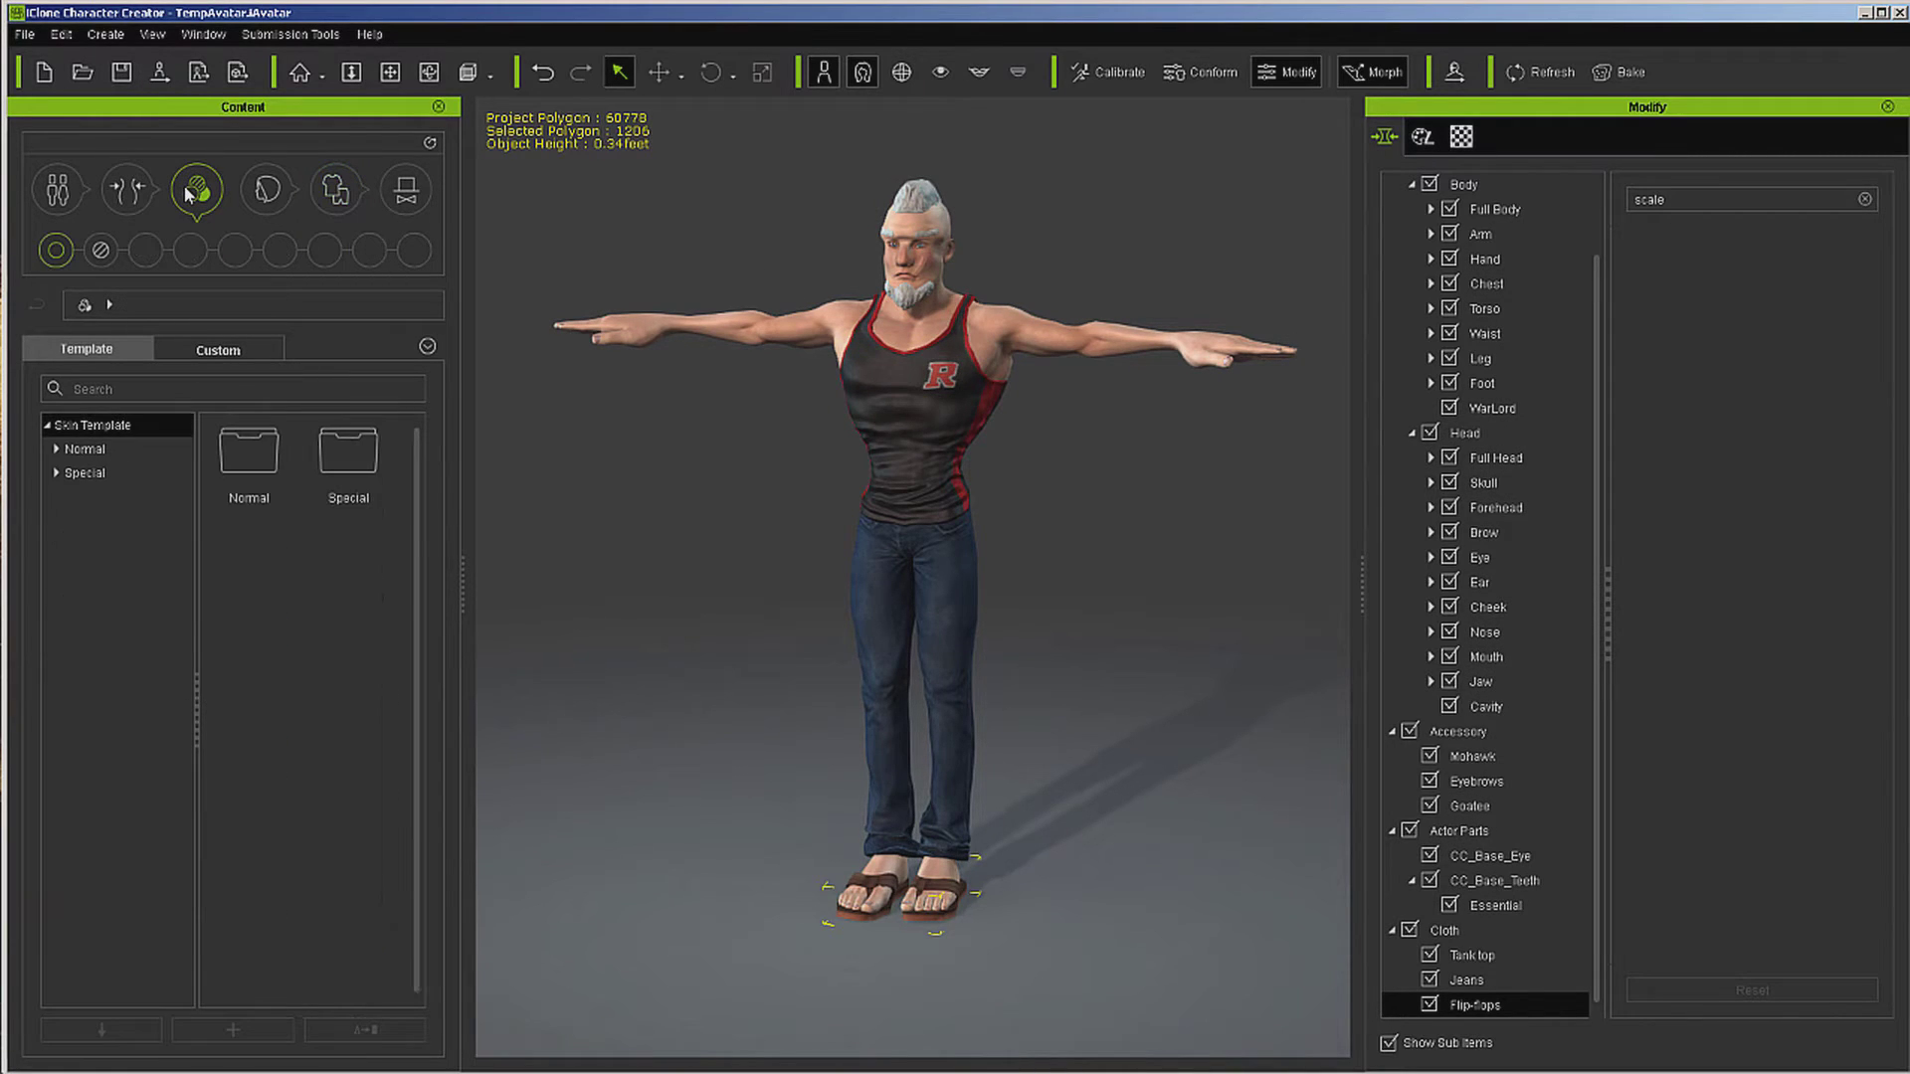
pyautogui.doubleClick(244, 457)
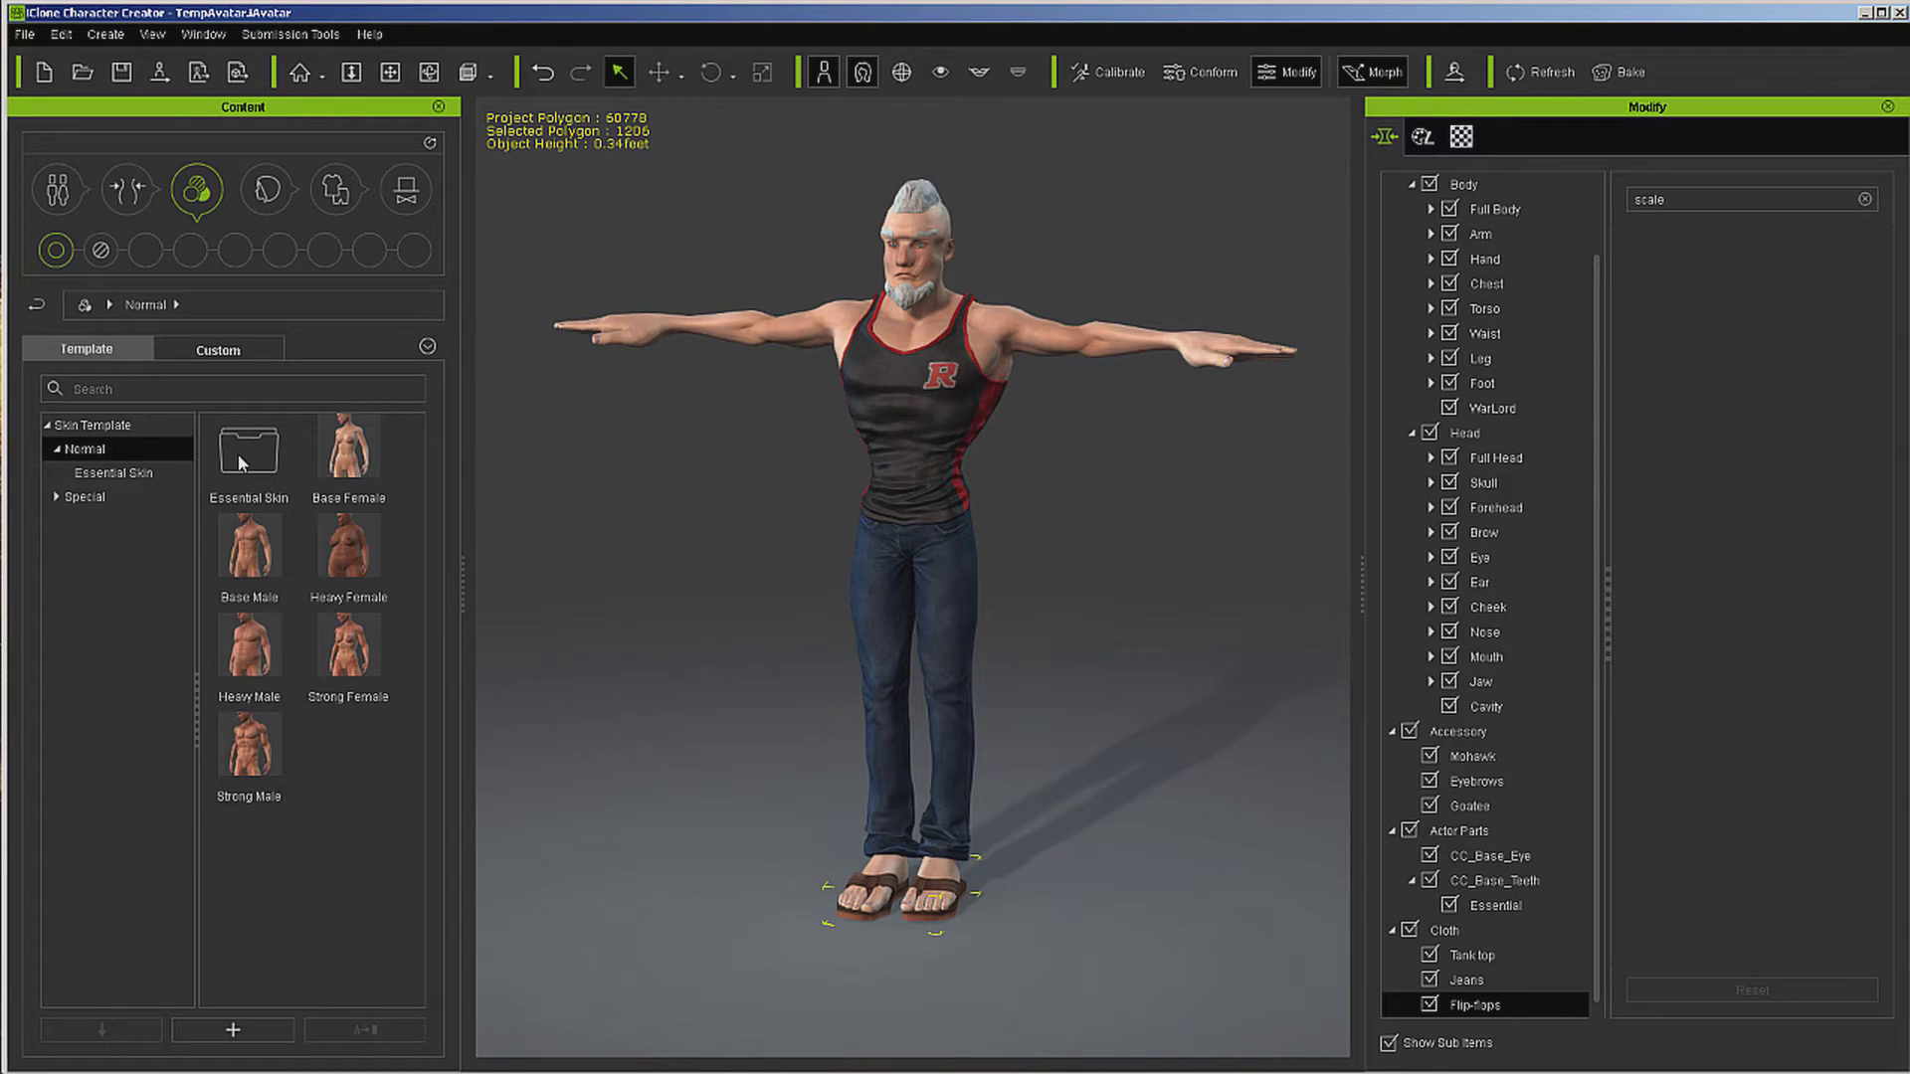
pyautogui.doubleClick(239, 456)
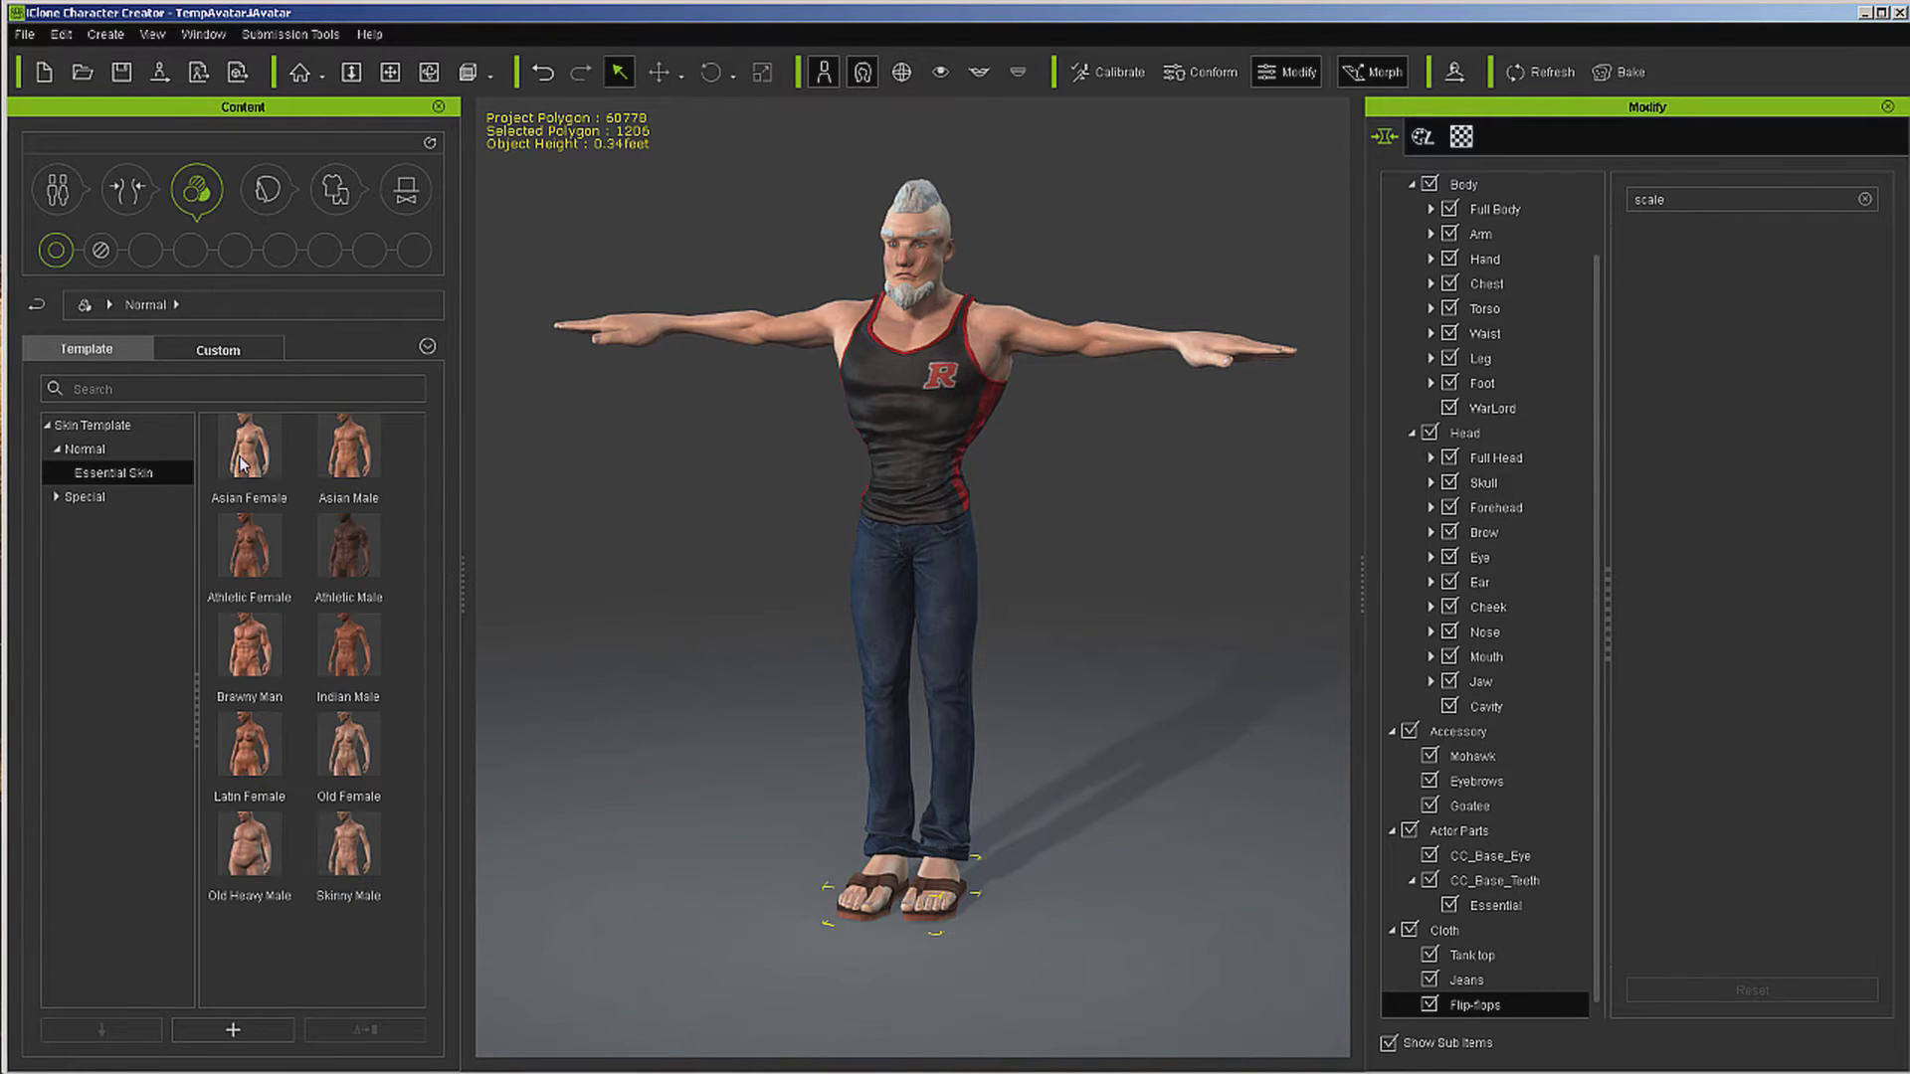
pyautogui.doubleClick(252, 653)
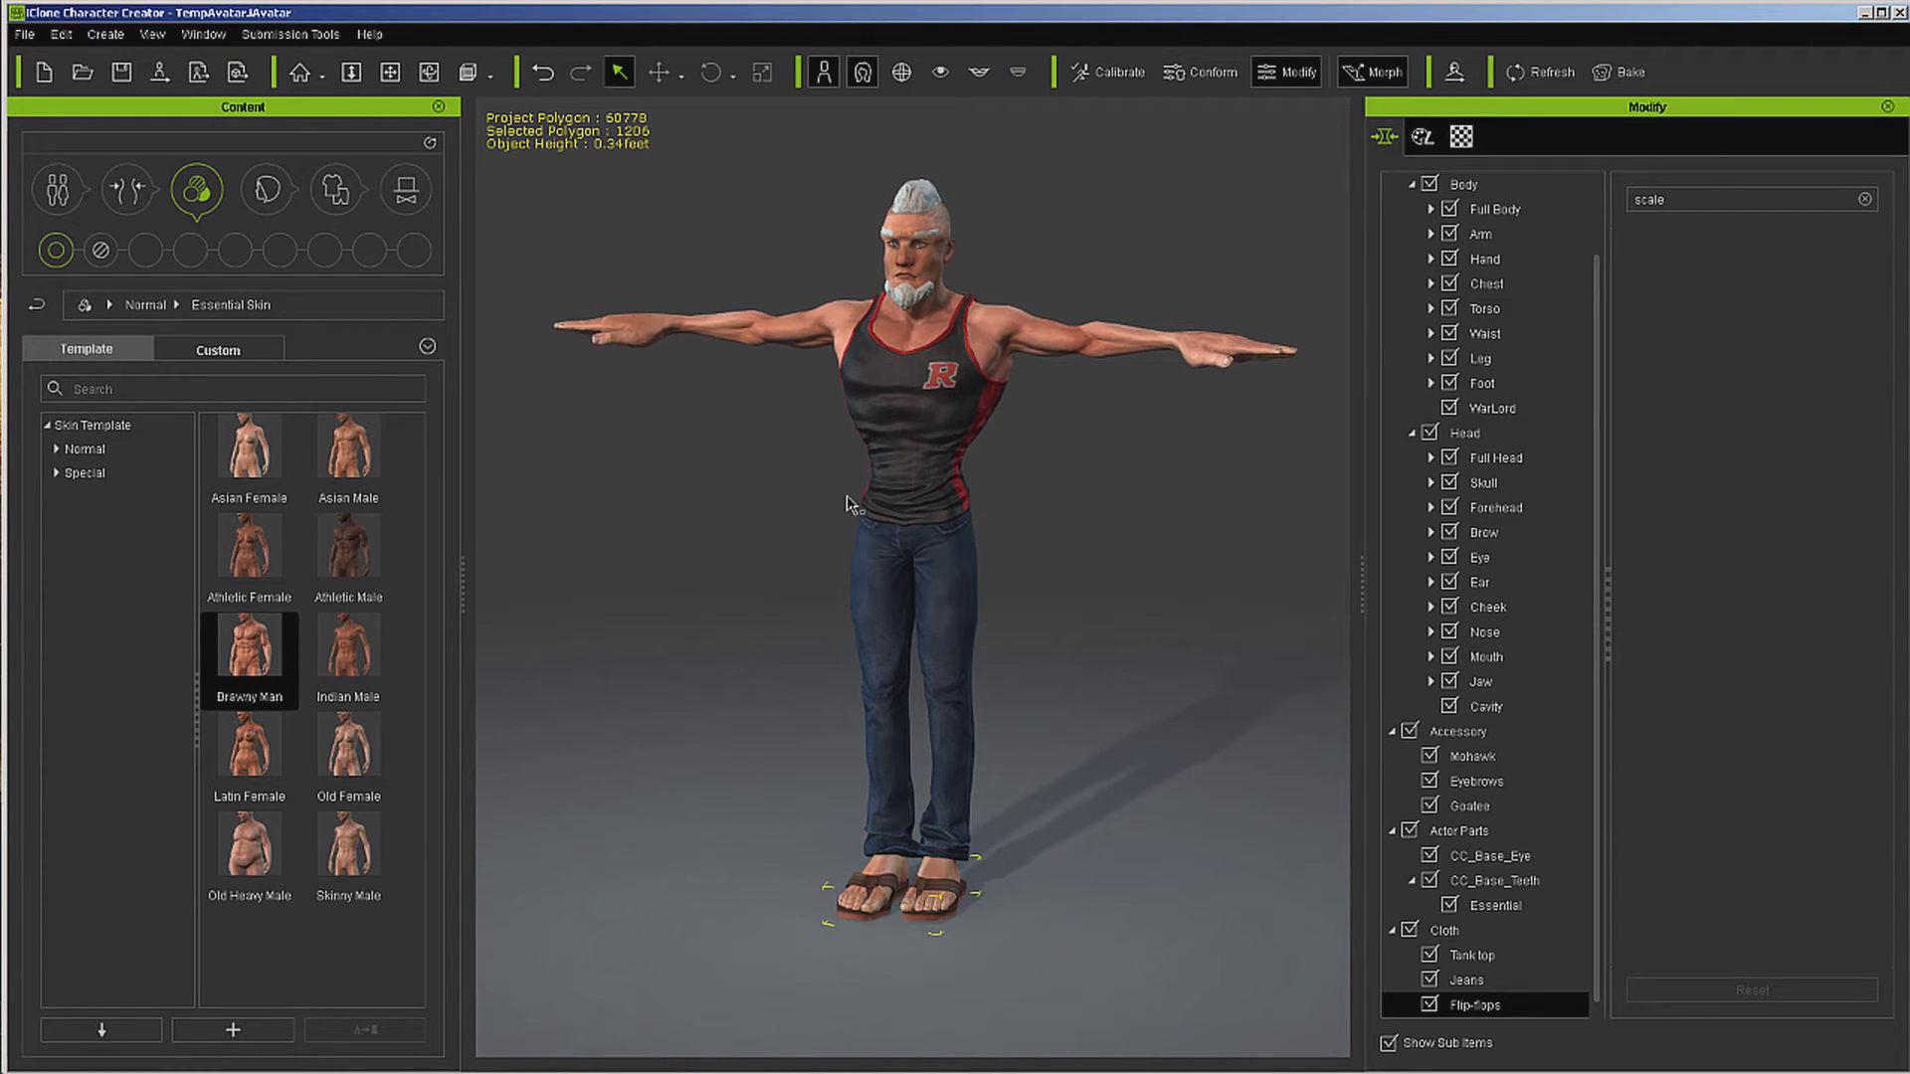
# Step: Select the dressed and skinned mechanic character and send it from Character Creator to iClone
pyautogui.click(920, 370)
pyautogui.click(157, 79)
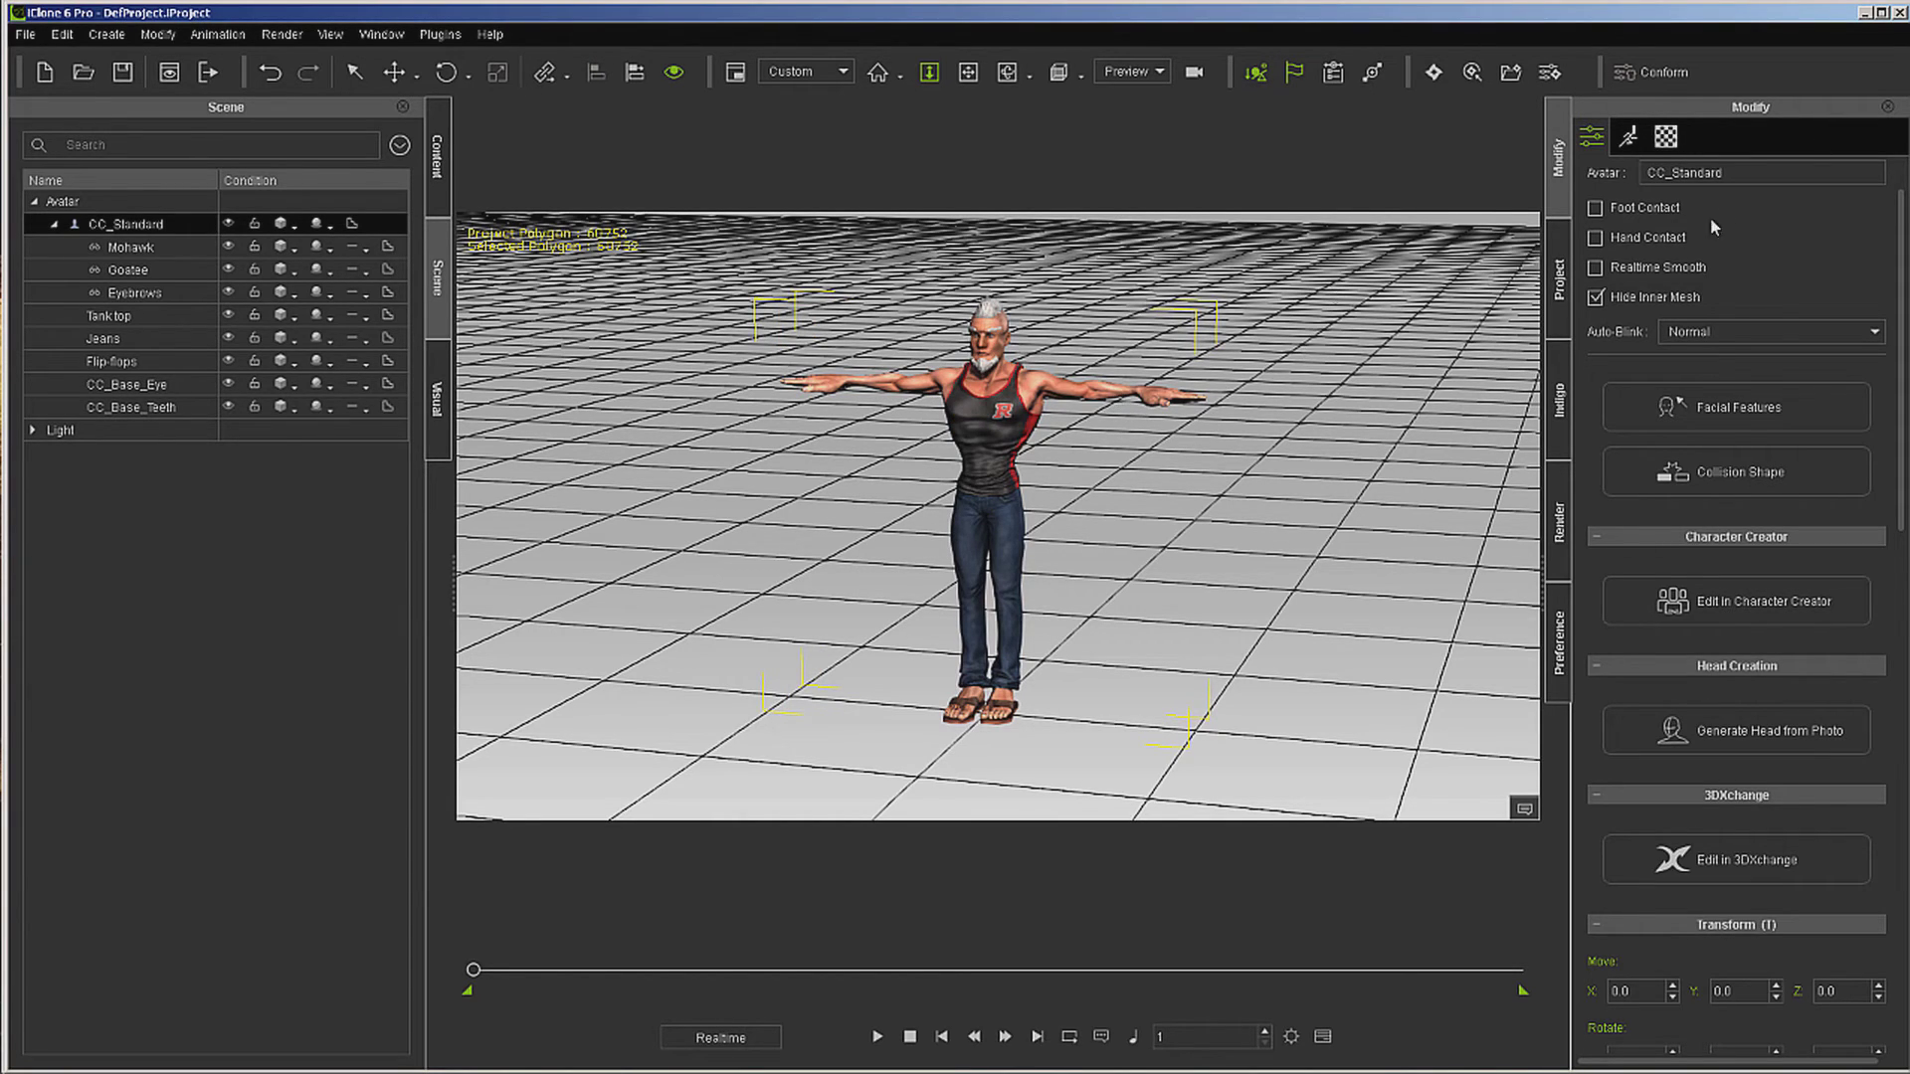
# Step: Pick the Skin_Head material and link its bump map to the image file head.png in the Mechanic B folder
pyautogui.click(1667, 136)
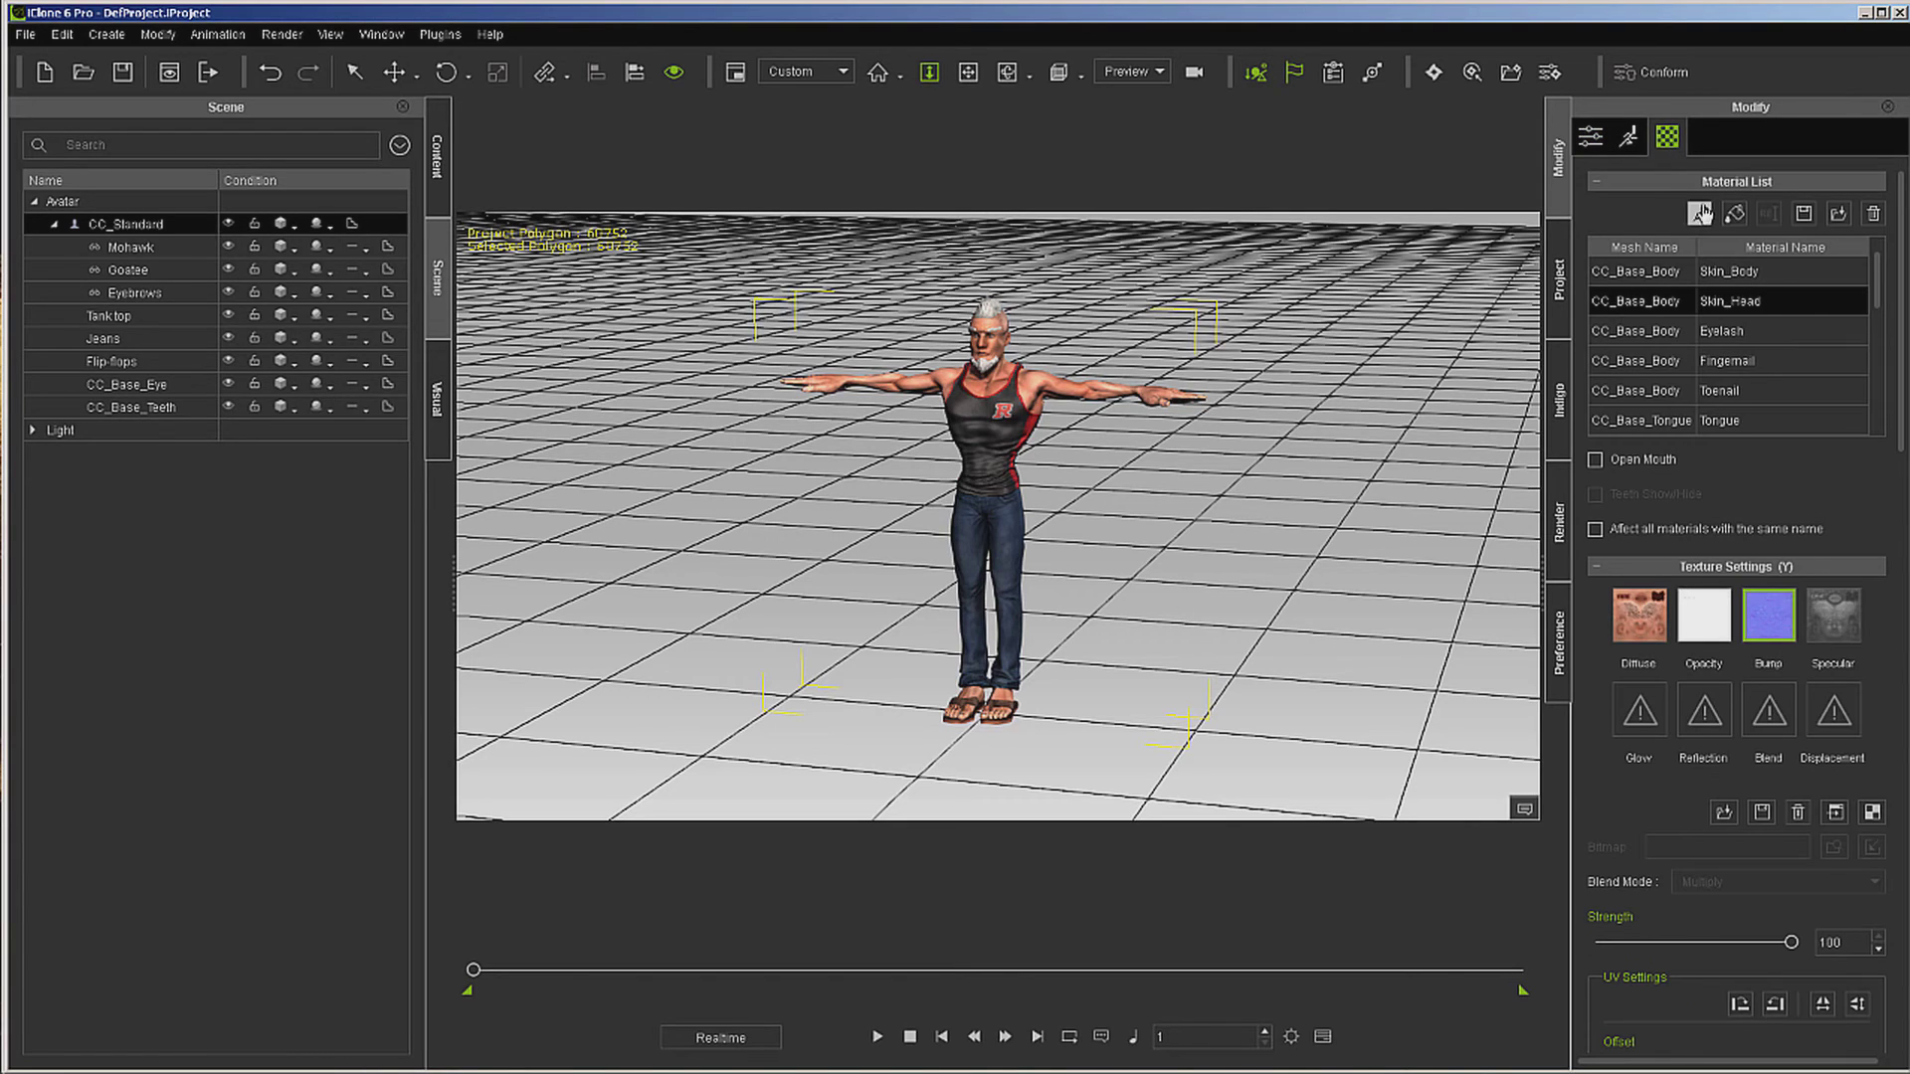
pyautogui.click(1701, 213)
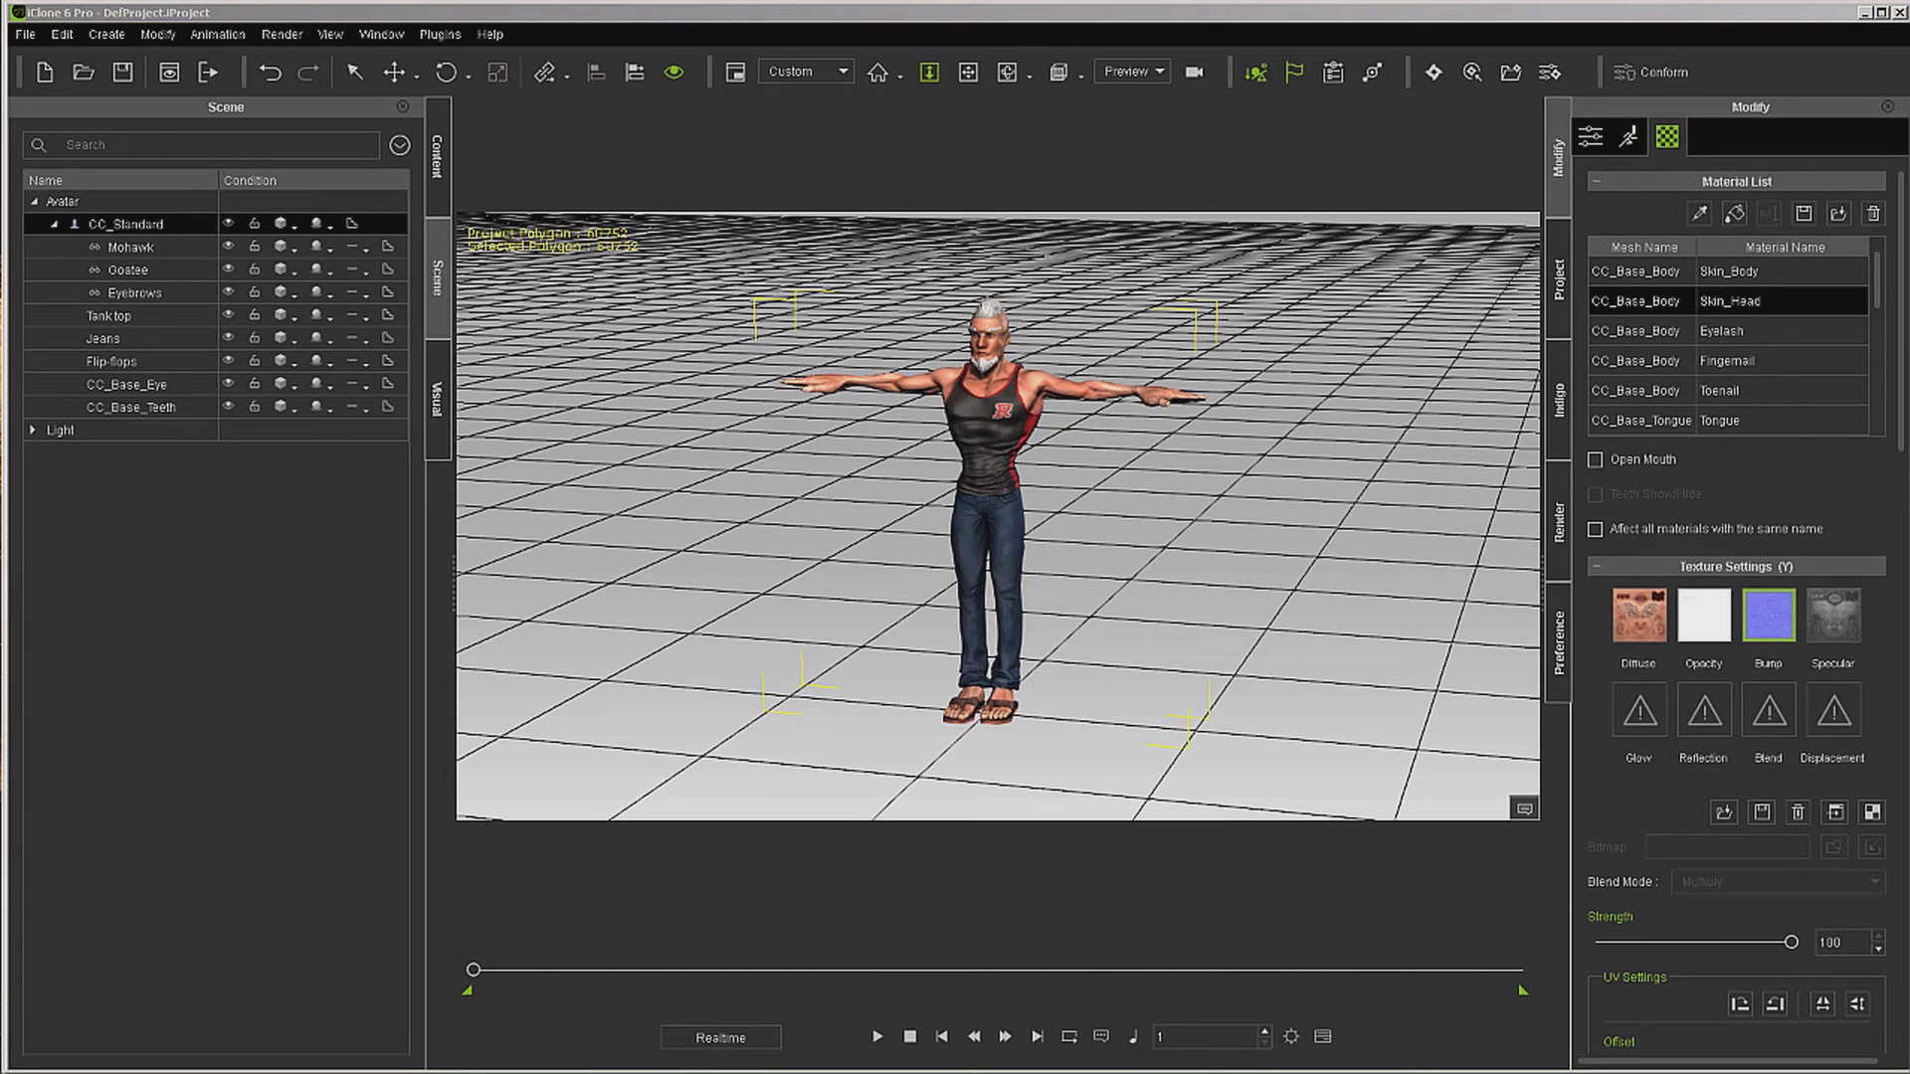
pyautogui.moveTo(982, 370); pyautogui.dragTo(987, 326)
pyautogui.moveTo(1079, 418)
pyautogui.click(1234, 499)
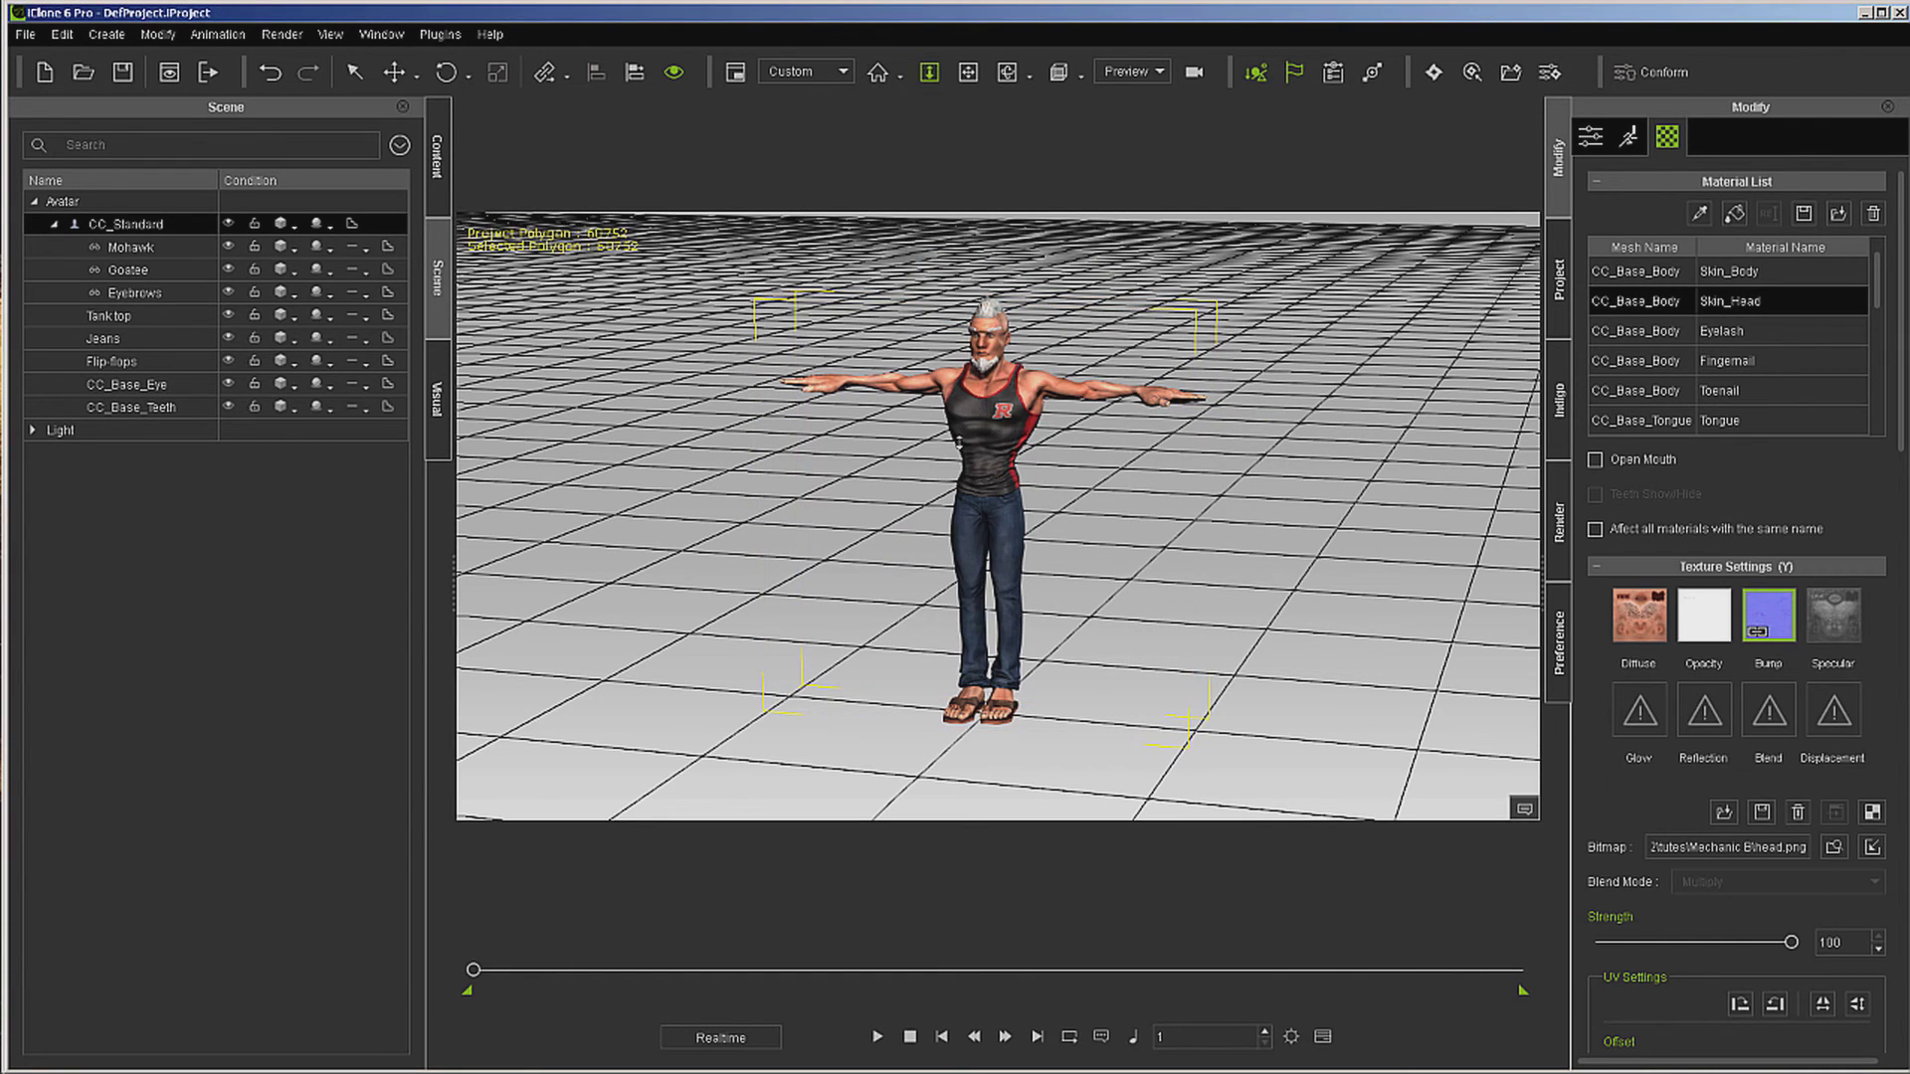
# Step: Try to raise the bump strength of the character's head skin material
pyautogui.scroll(5, 955, 438)
pyautogui.moveTo(950, 308); pyautogui.dragTo(920, 173)
pyautogui.click(967, 73)
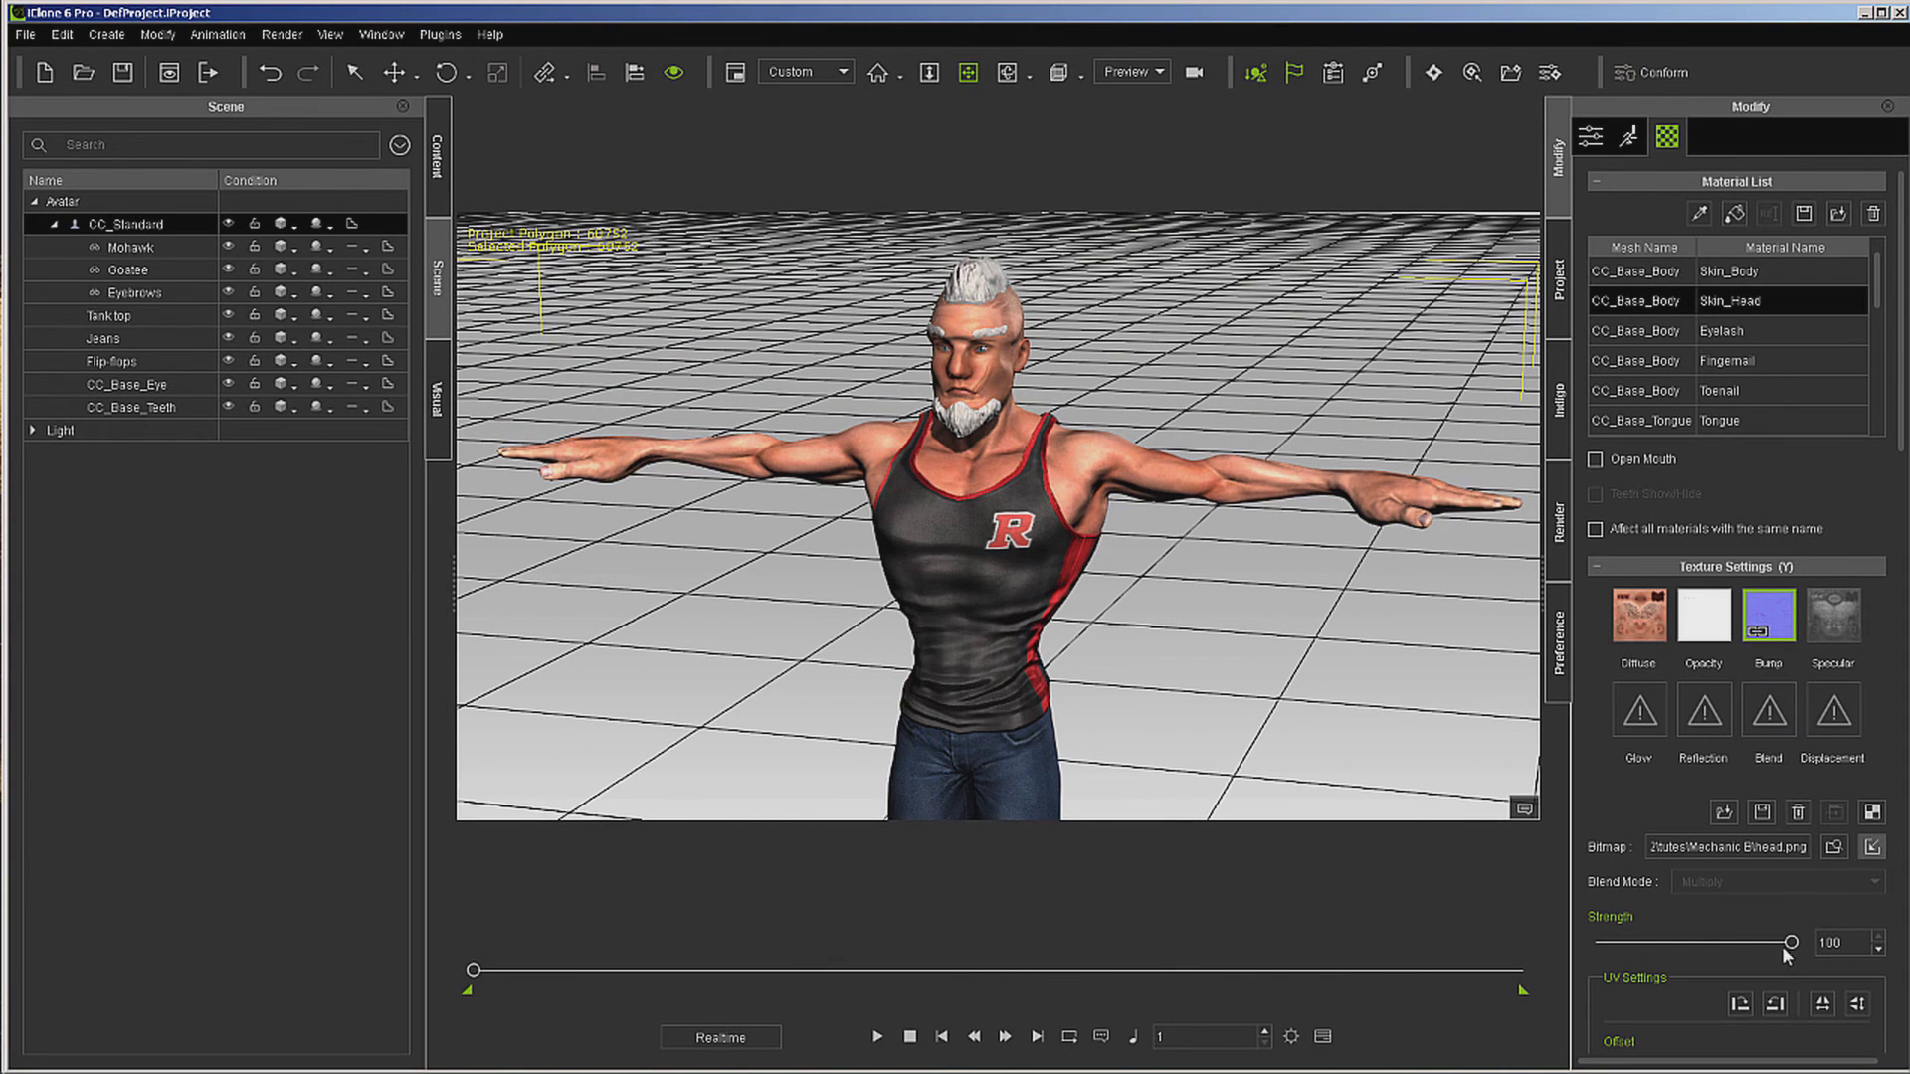
pyautogui.moveTo(1793, 943); pyautogui.dragTo(1874, 975)
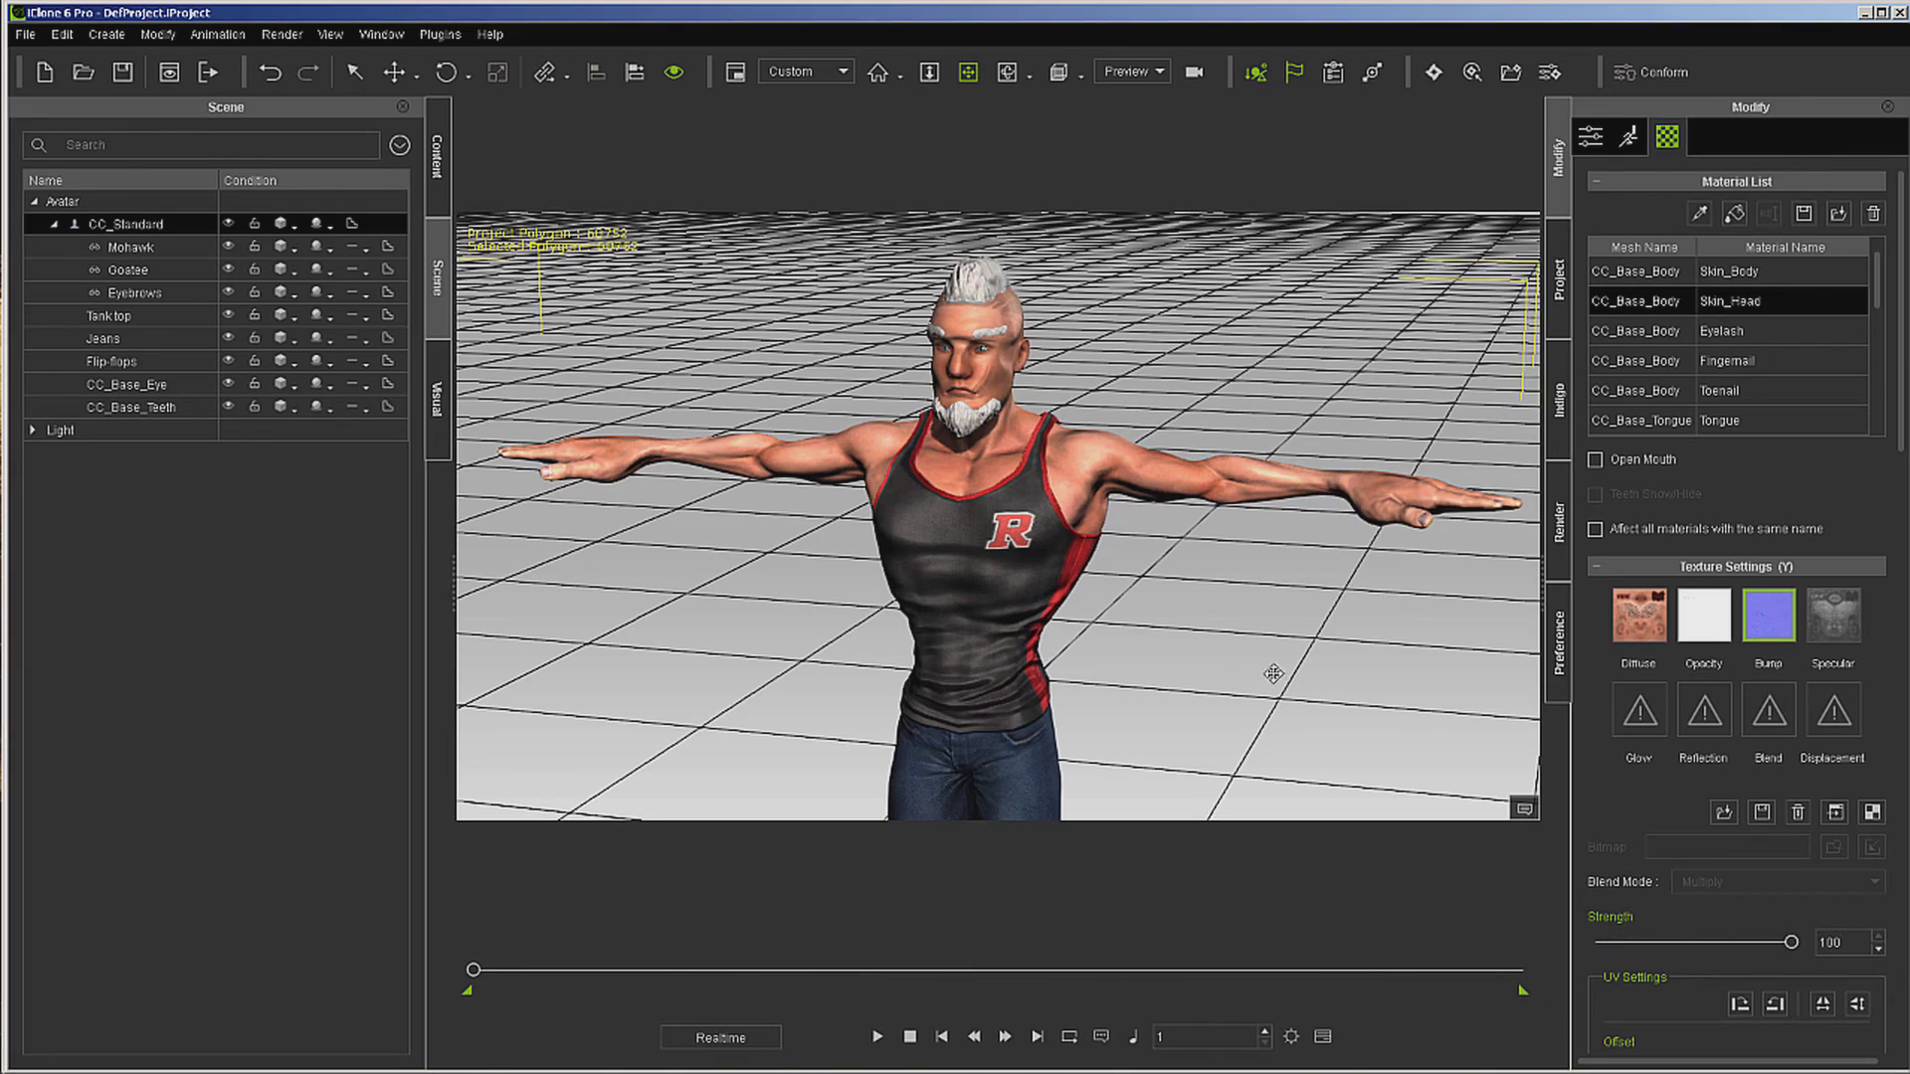